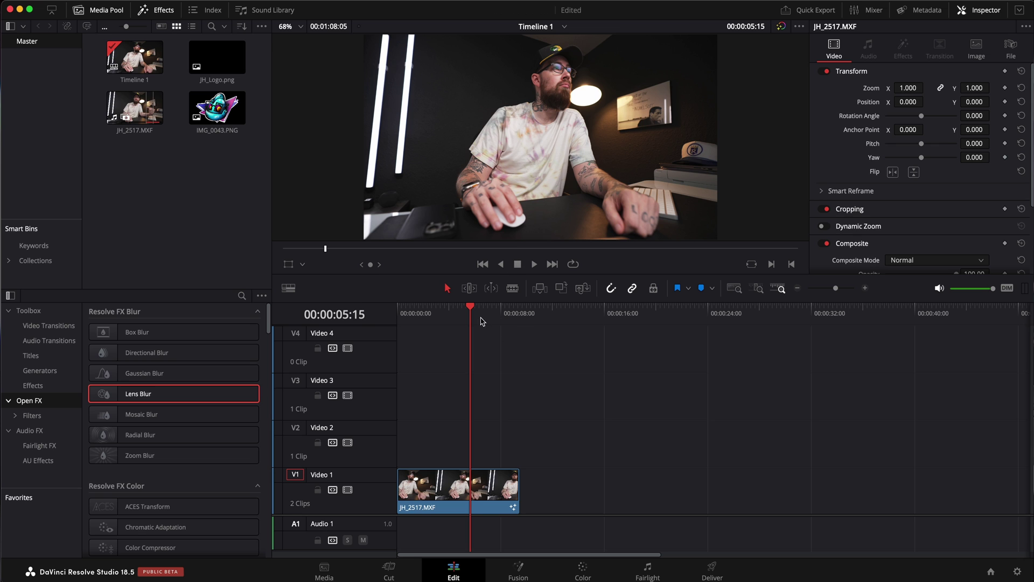
Preview the IMG_0043.PNG and JH_Logo.png images, place JH_Logo.png on V2, and scrub to 00:00:05:21.
mouse_move(476, 321)
left_mouse_down()
mouse_move(487, 322)
mouse_move(474, 329)
left_mouse_up()
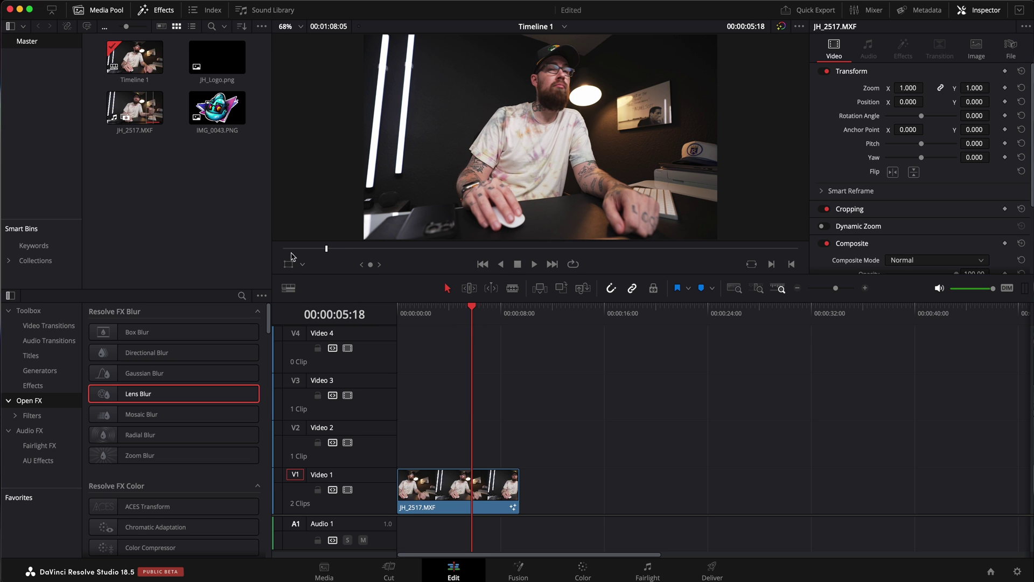
left_click(221, 110)
double_click(217, 114)
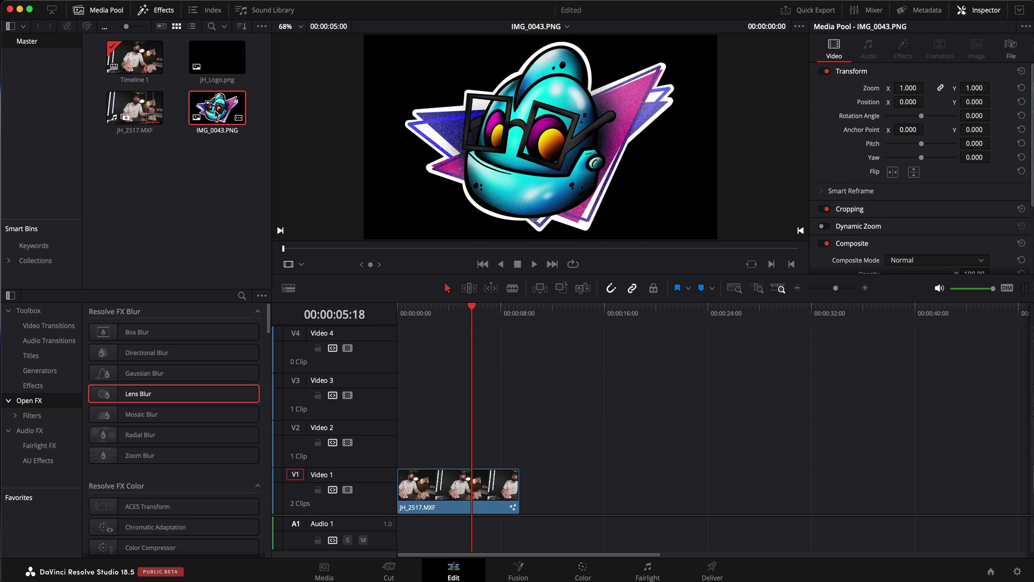
left_click_drag(319, 251, 528, 252)
double_click(225, 56)
left_click_drag(225, 58, 473, 434)
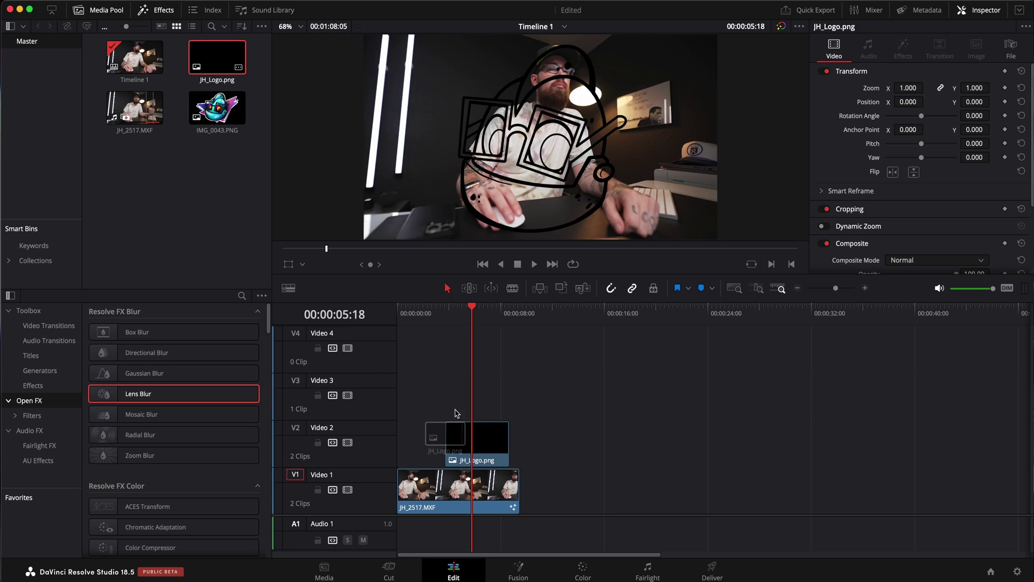
left_click(480, 312)
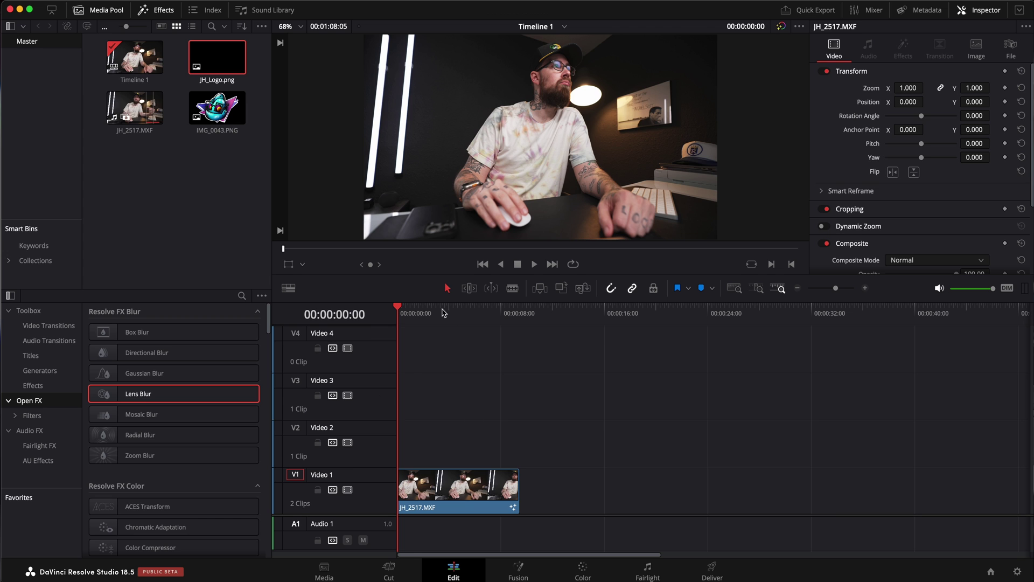
left_click_drag(442, 312, 474, 315)
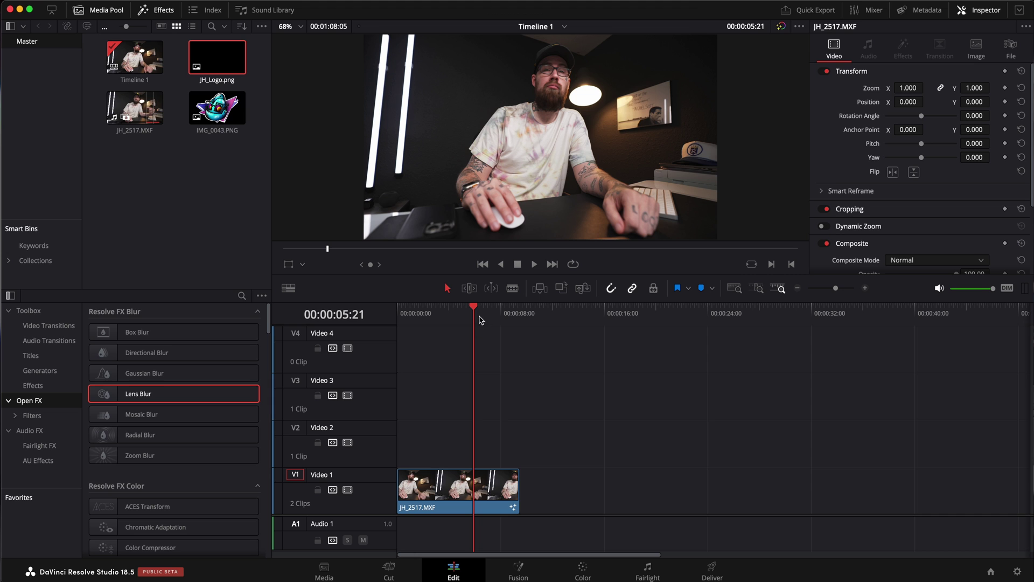
Return to the clip start and open JH_2517.MXF in Fusion with a single large viewer.
left_click_drag(475, 317, 398, 321)
left_click(466, 498)
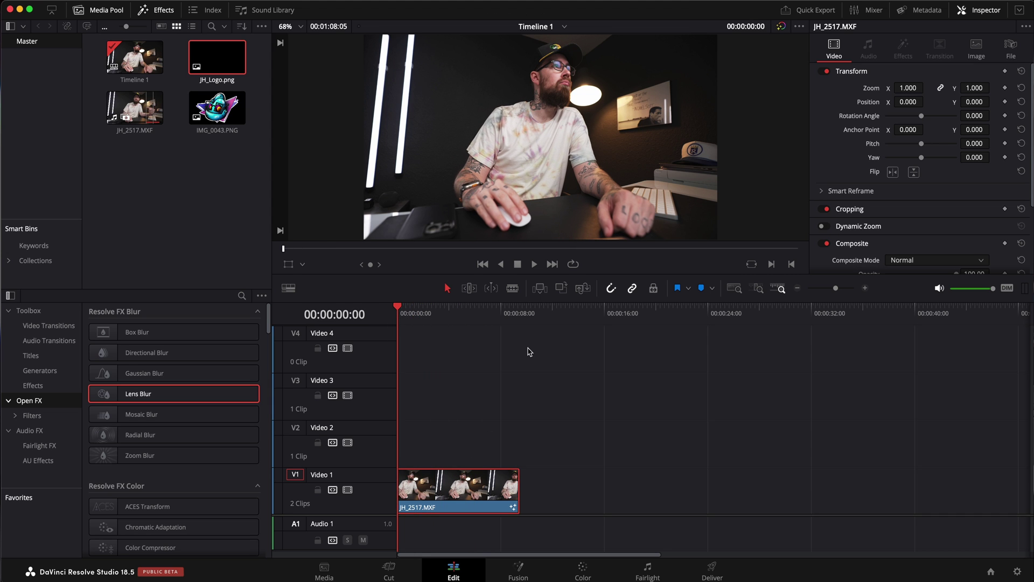
left_click(518, 570)
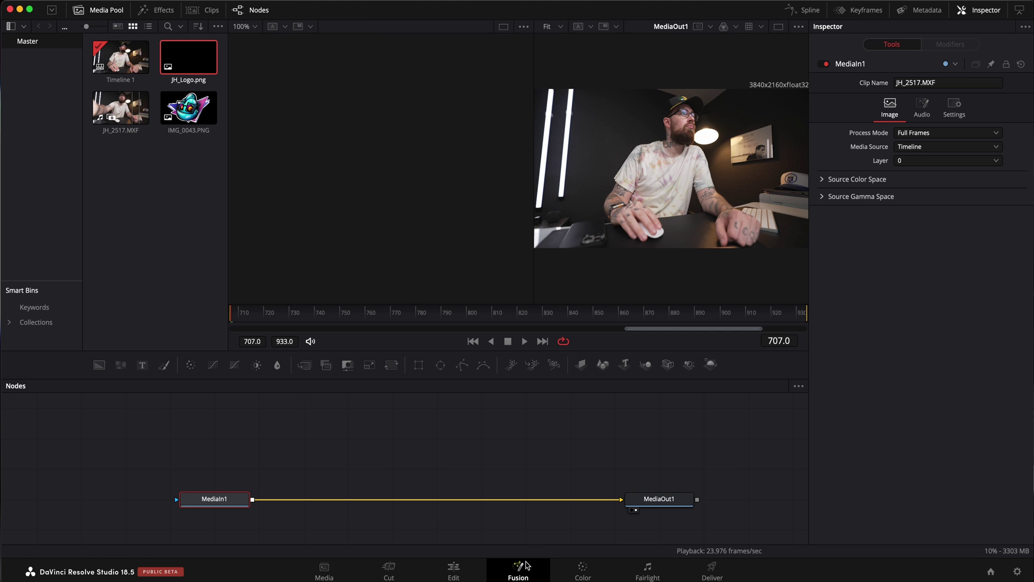
left_click(779, 28)
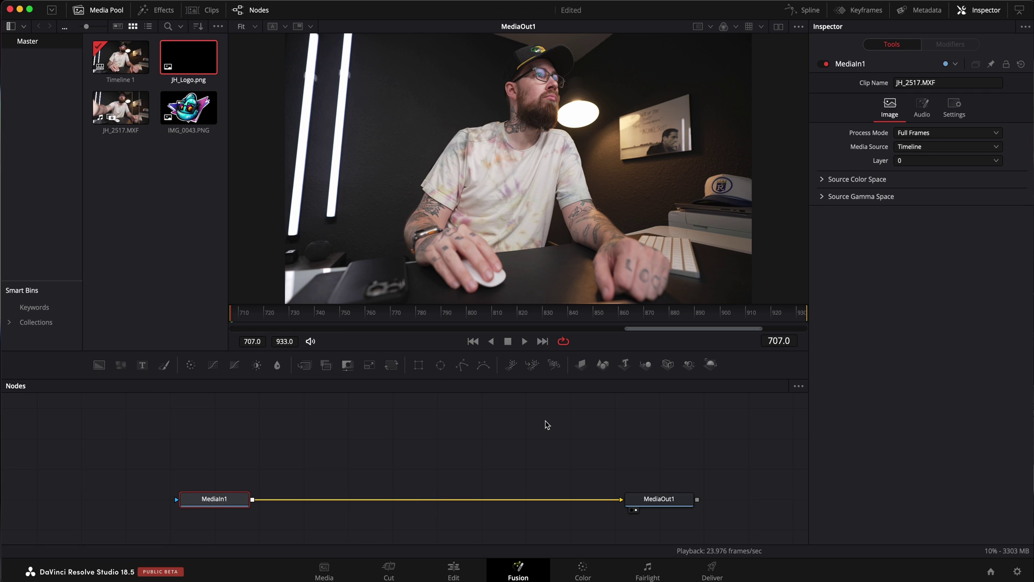
Add a Surface Tracker from the Shift+Space search and arrange SurfaceTracker1 between MediaIn1 and MediaOut1.
key("shift+space")
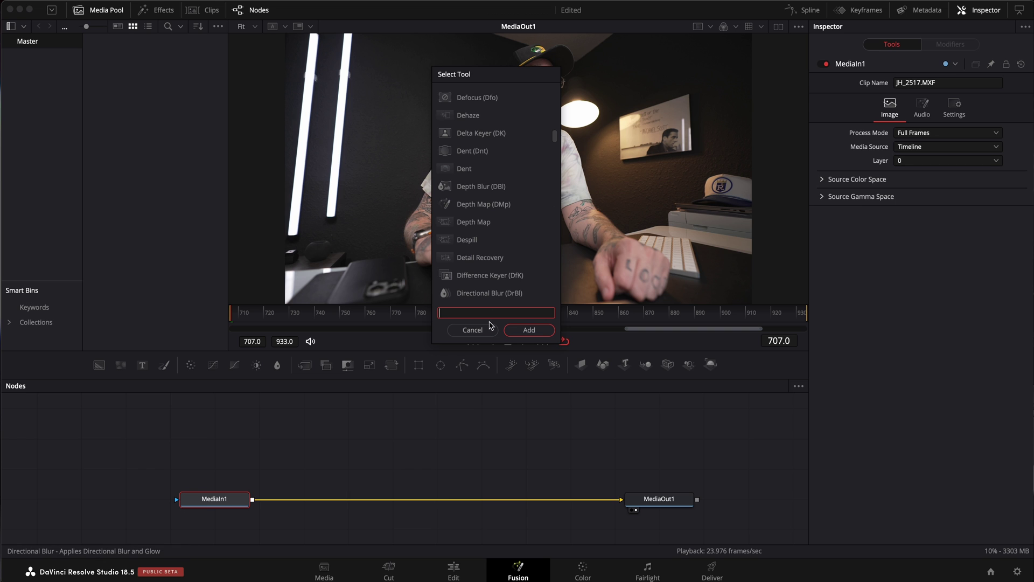
type("sur")
left_click(492, 100)
left_click(519, 329)
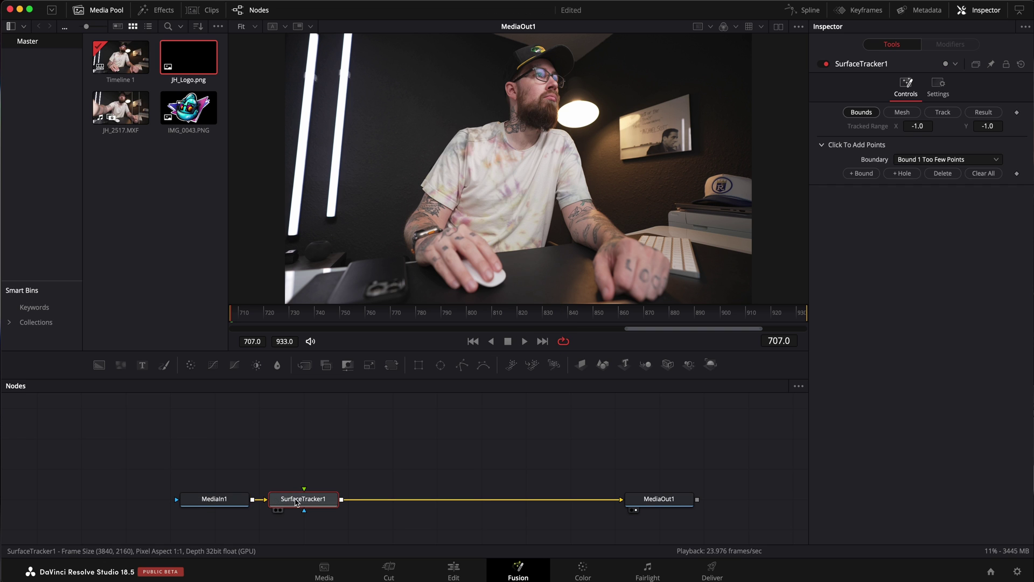
left_click_drag(297, 503, 389, 503)
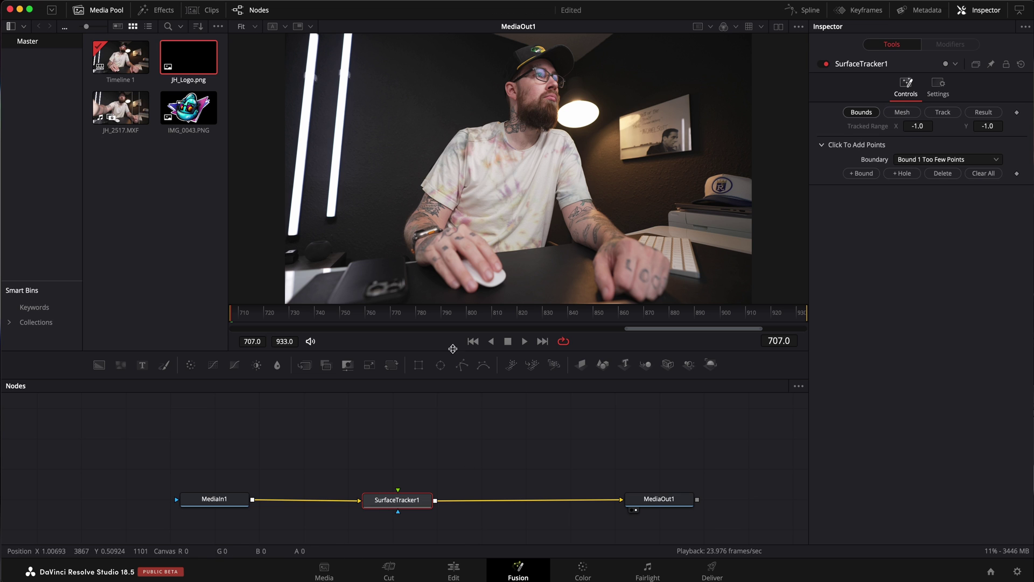
left_click_drag(220, 508, 151, 503)
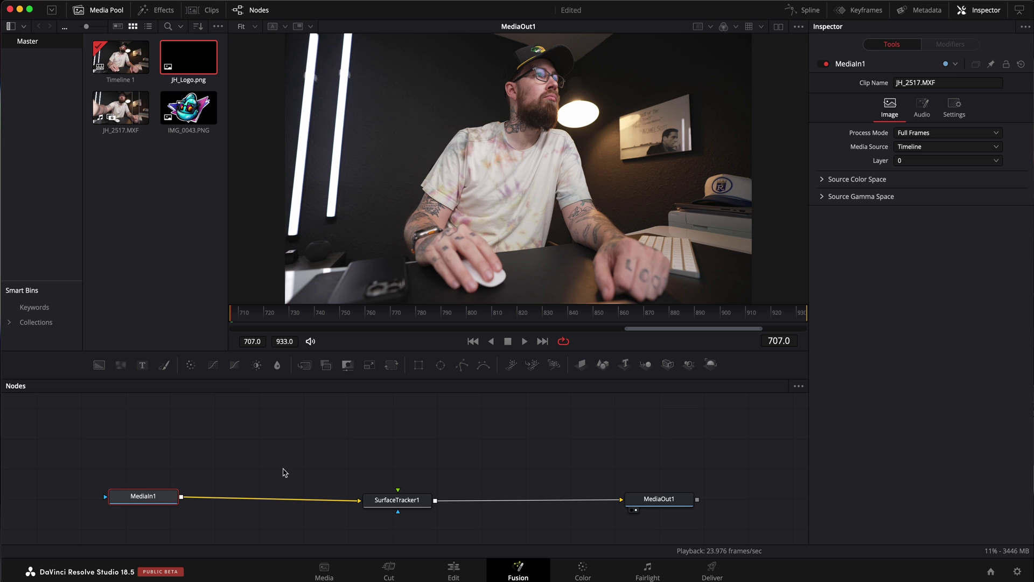
left_click_drag(396, 500, 406, 498)
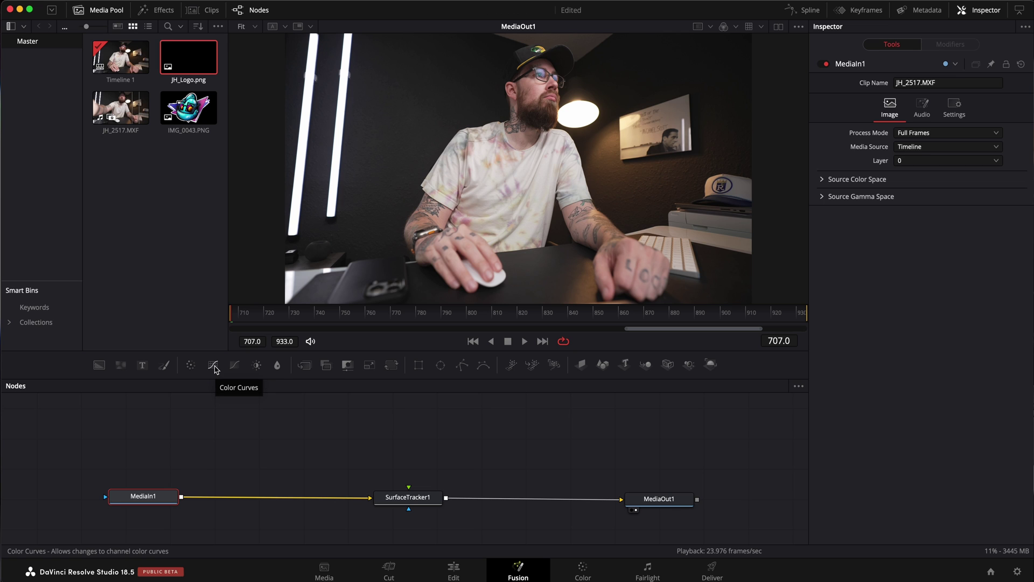
Insert ColorCurves1 after MediaIn1, shift it right, and bend its curve down to darken the image.
left_click(215, 368)
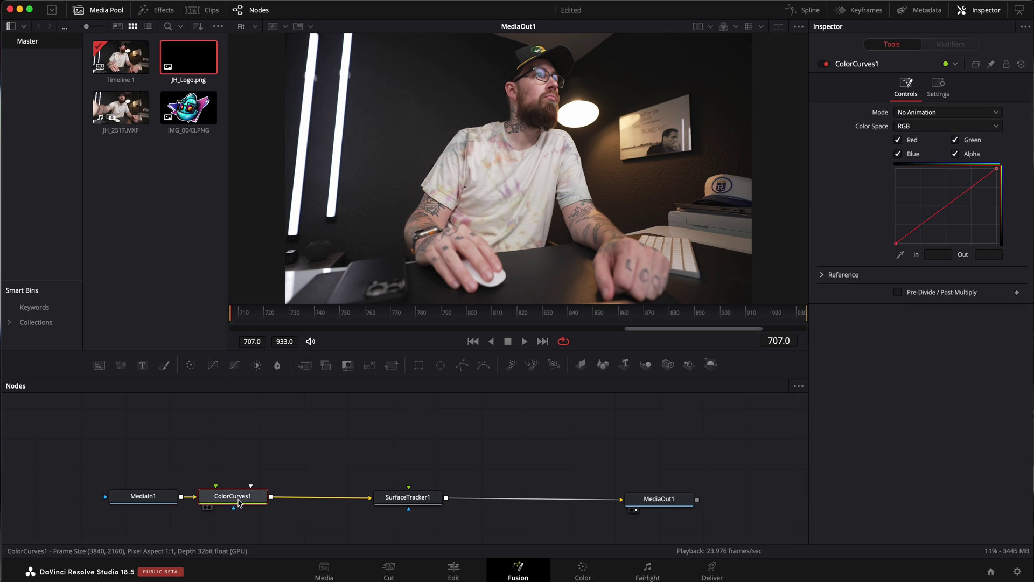
left_click_drag(237, 499, 271, 500)
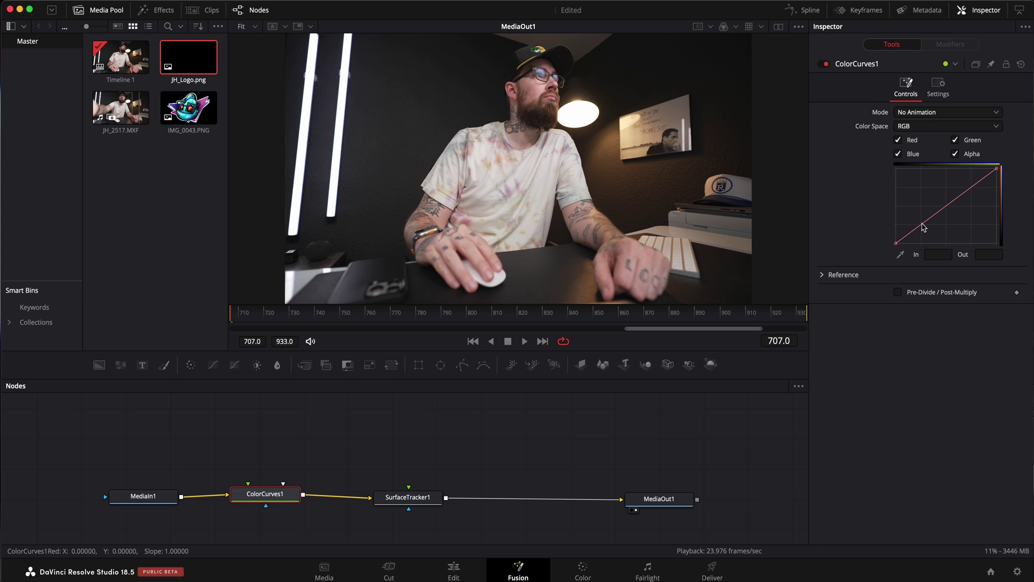
left_click_drag(923, 227, 941, 236)
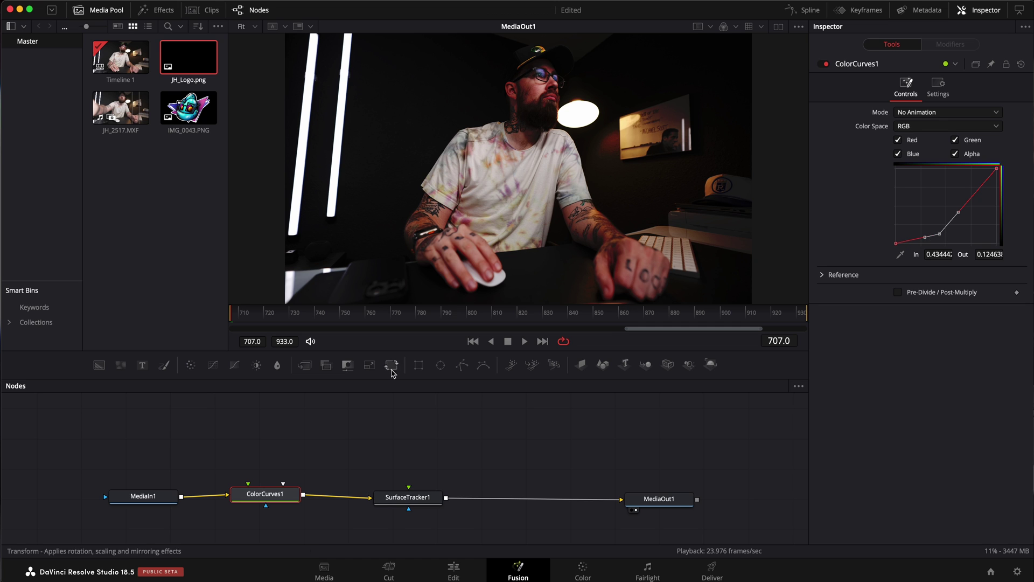
Draw SurfaceTracker1's boundary around the shirt chest and generate its mesh with Point Number Limit 61.
left_click(411, 498)
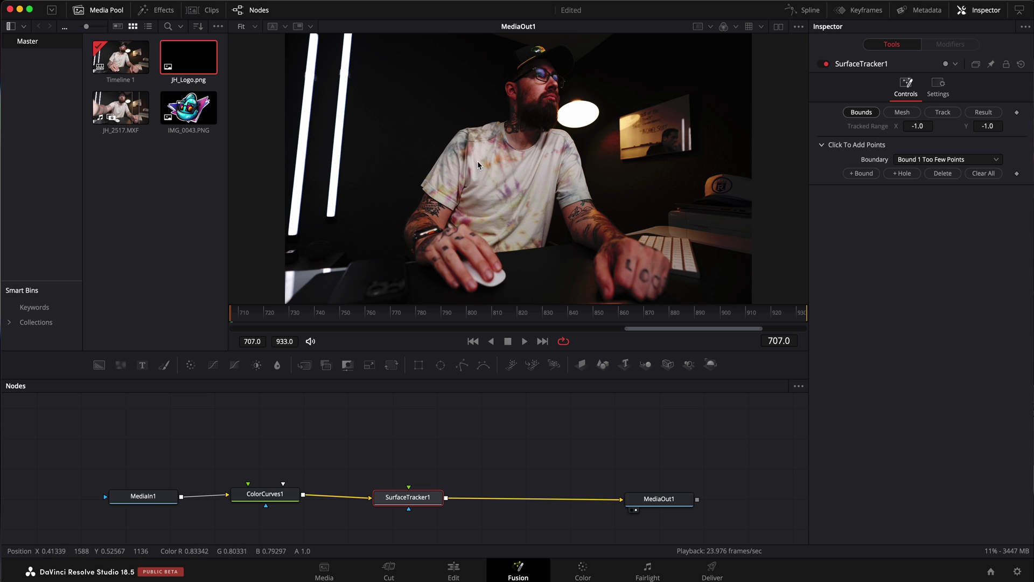
left_click(549, 164)
left_click(472, 214)
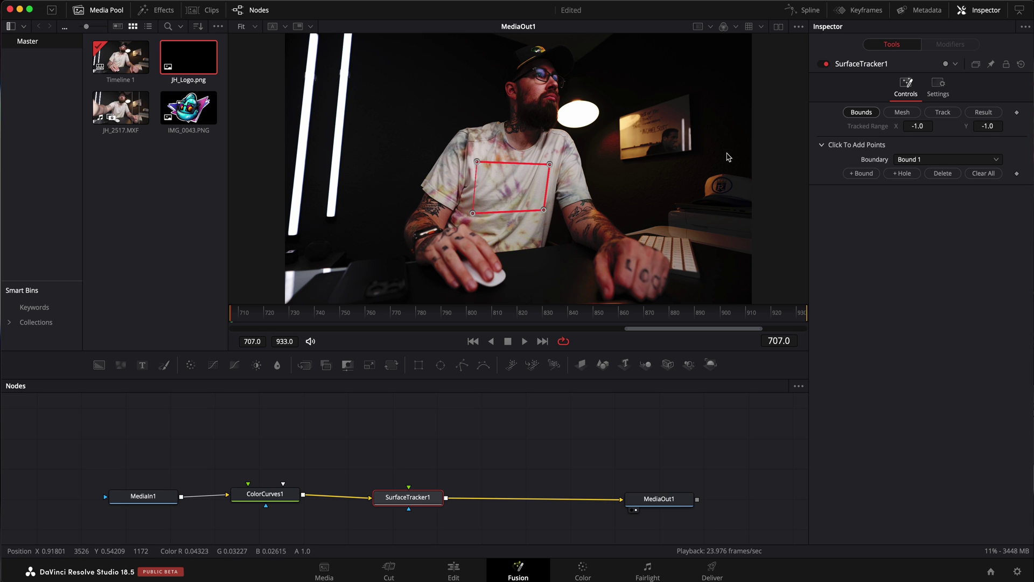
left_click(902, 113)
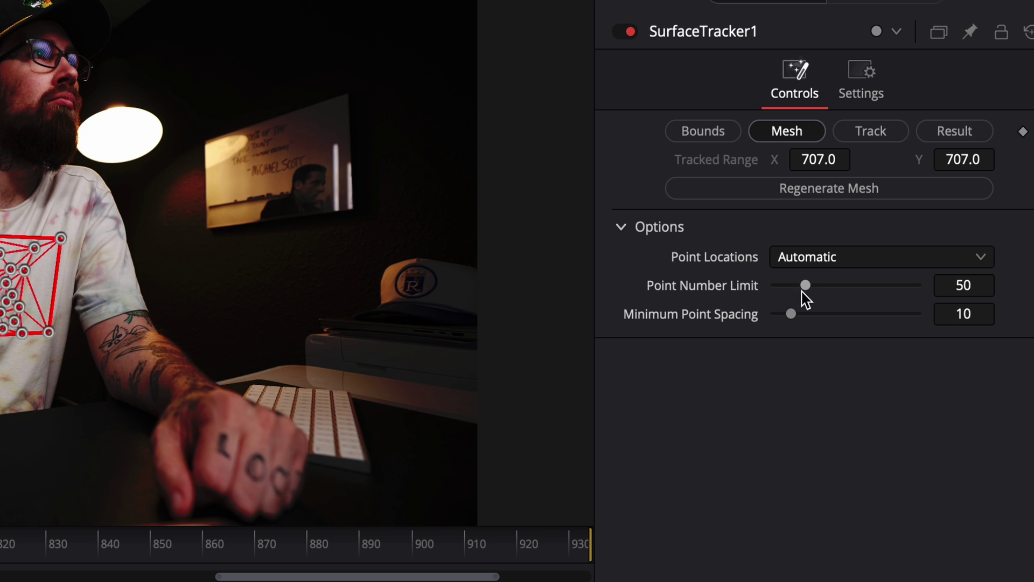
left_click_drag(912, 188, 915, 190)
left_click_drag(811, 291, 815, 291)
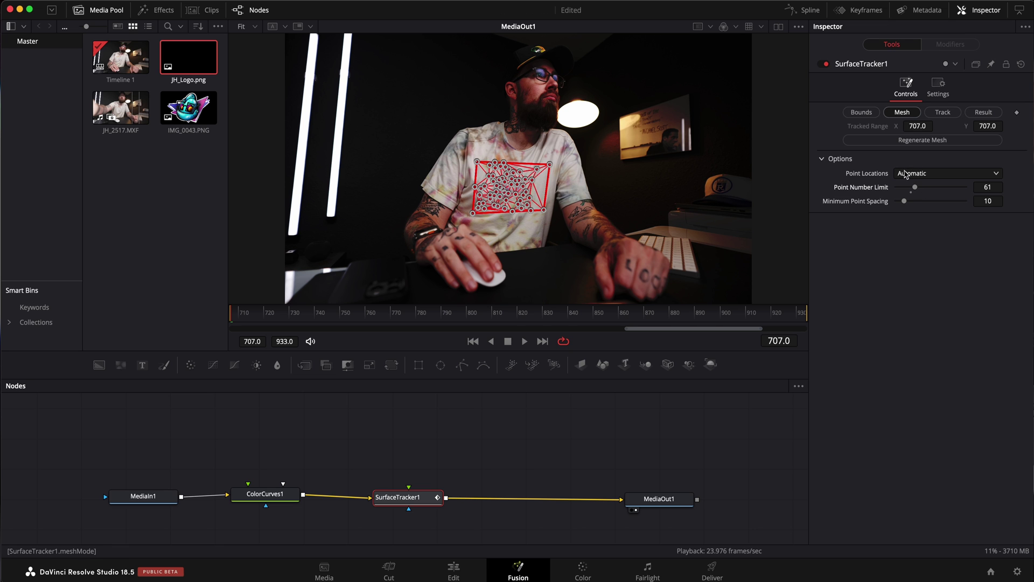
Set Surface Tracker quality to Better and start tracking the shirt mesh forwards.
left_click(950, 114)
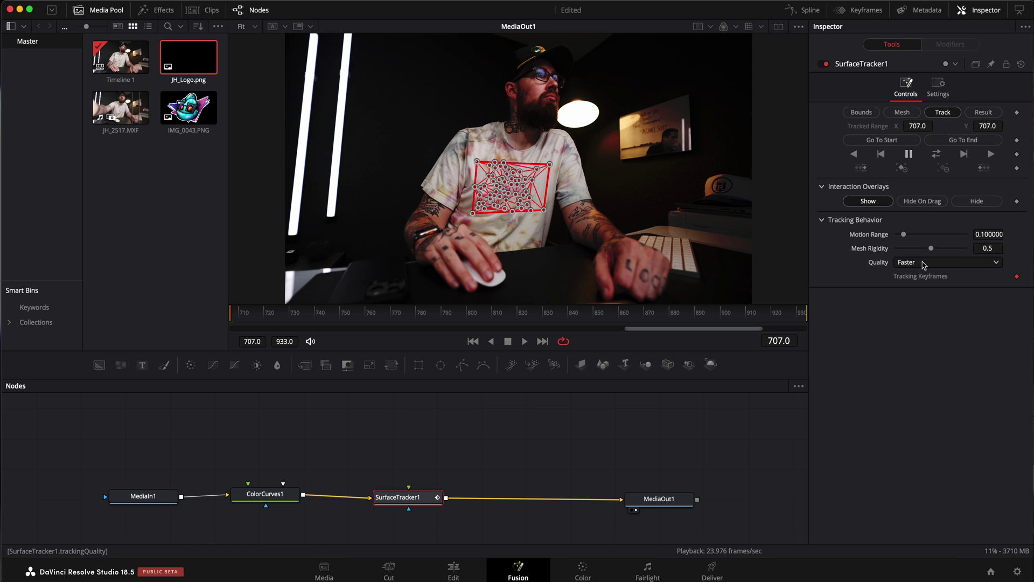
left_click(940, 263)
left_click(928, 289)
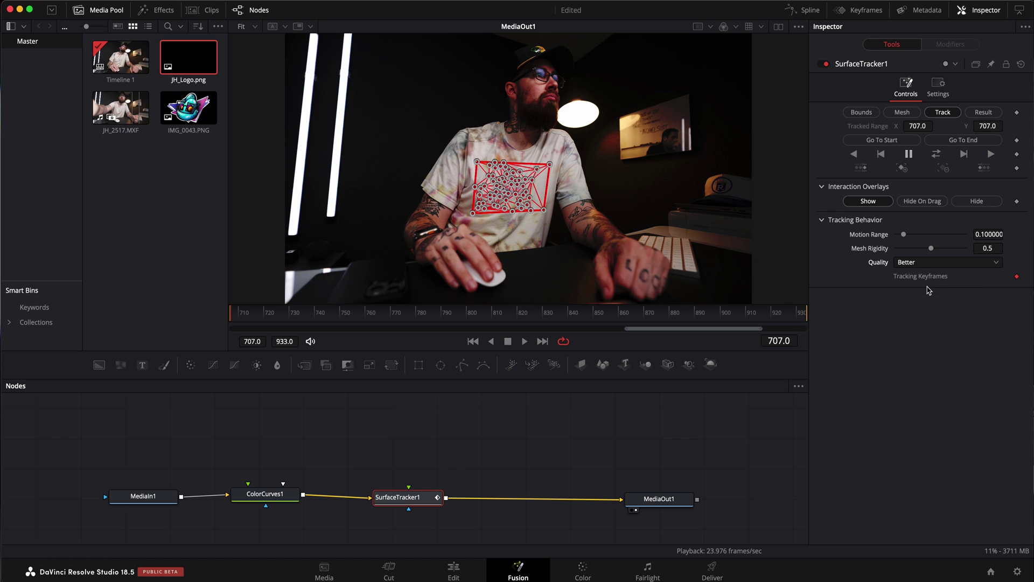
left_click(992, 155)
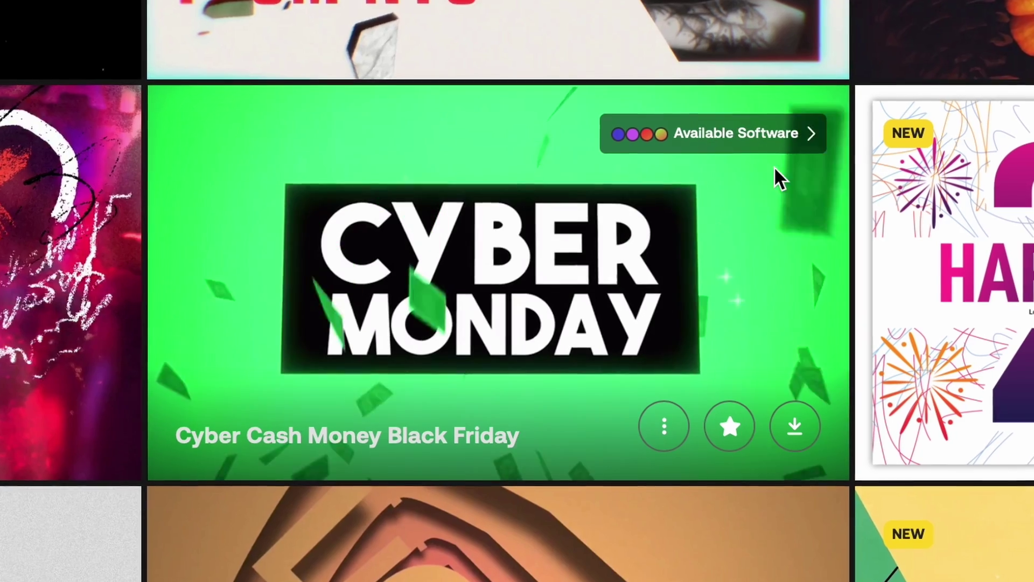
Choose to download the Cyber Cash Money Black Friday template on Artlist.
mouse_move(801, 129)
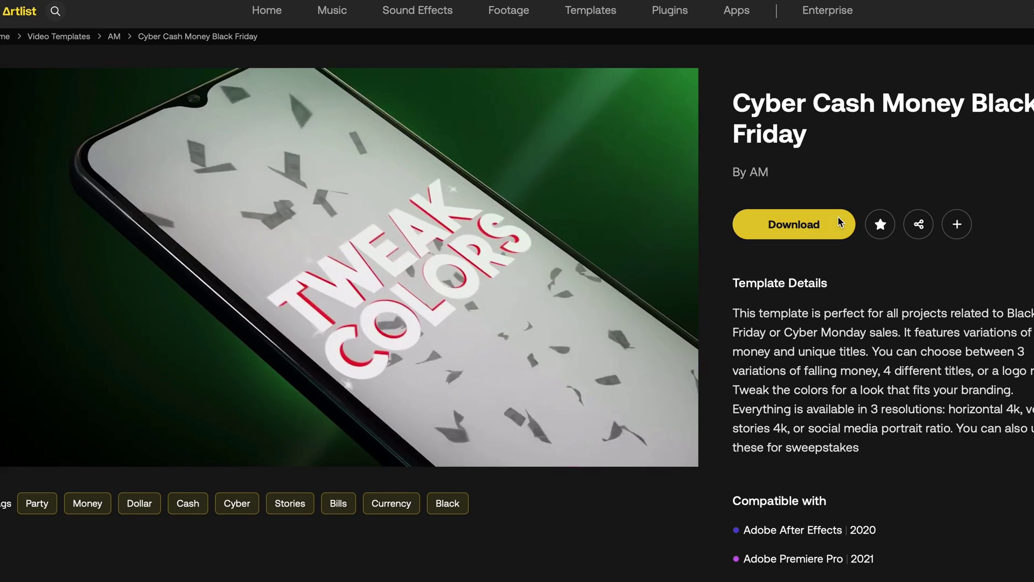
left_click(835, 221)
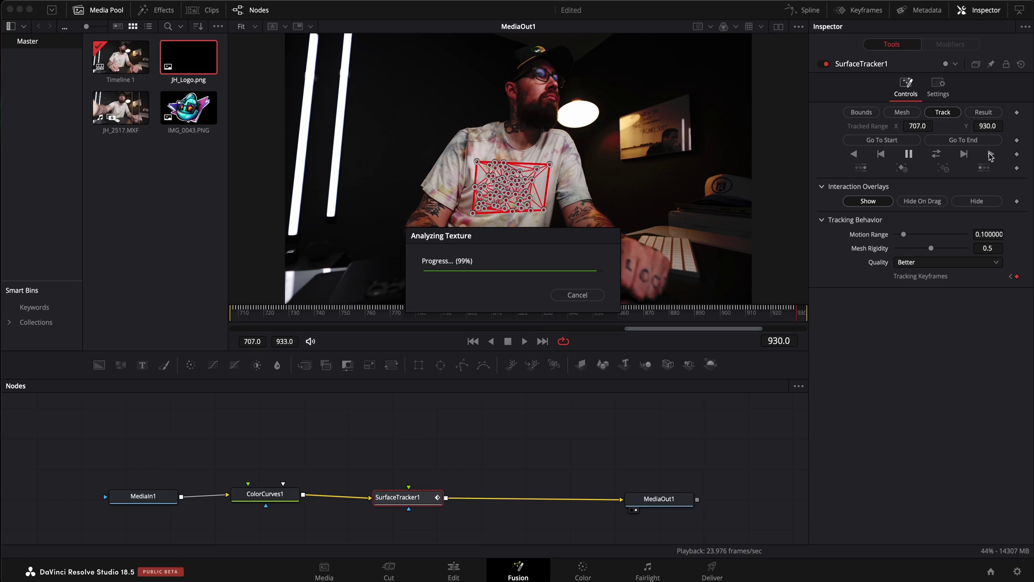
Play back the finished track and select the ColorCurves1 node for removal.
key("space")
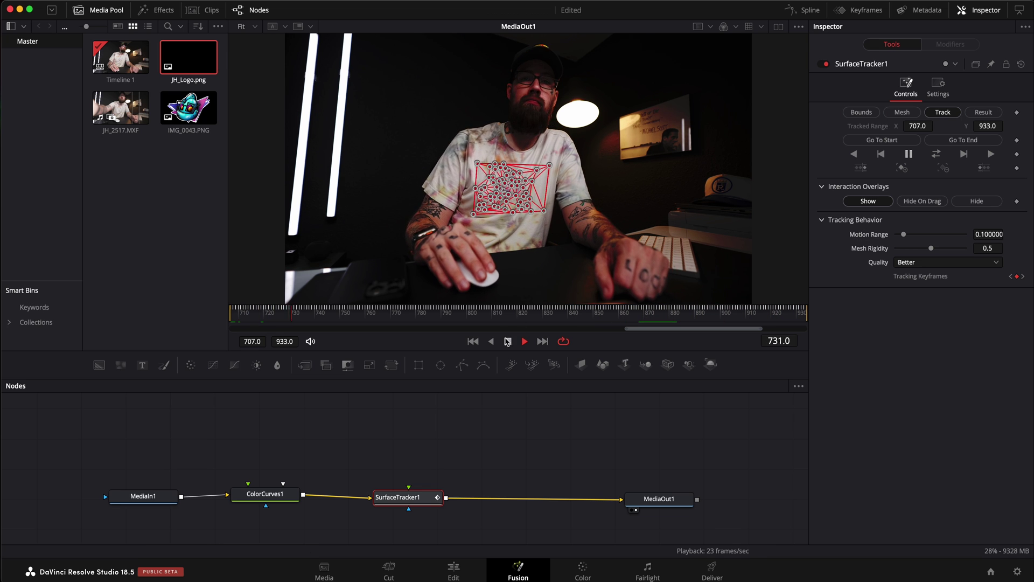
left_click(283, 497)
key("Delete")
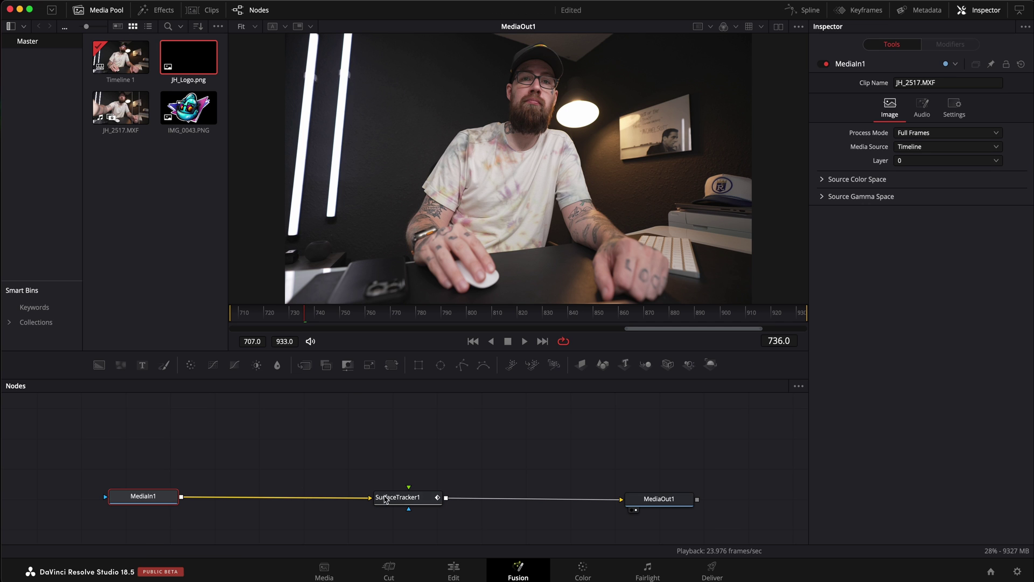
left_click(397, 496)
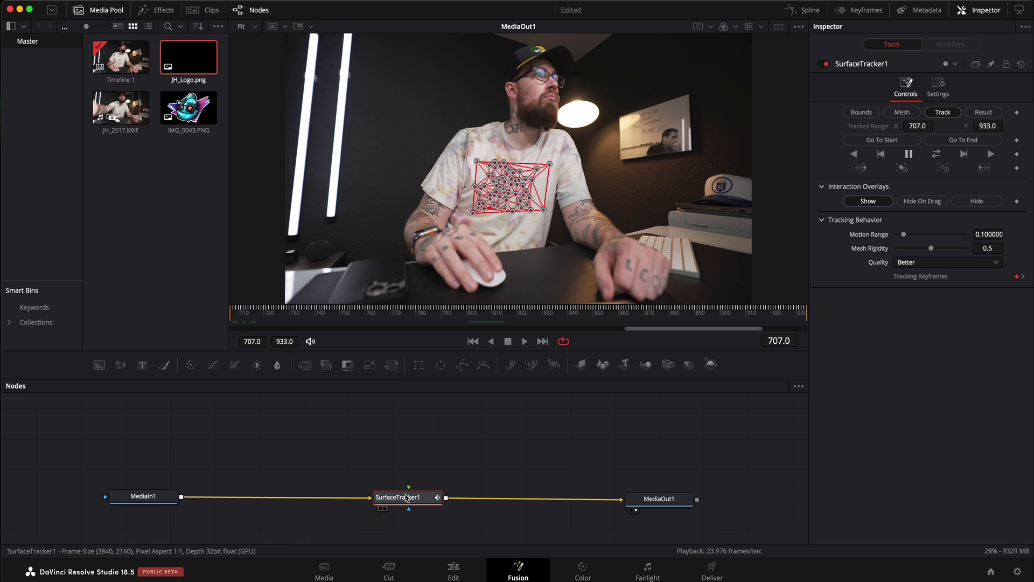
Feed IMG_0043.PNG through a new Transform1 into SurfaceTracker1's green input and set Size to 0.78.
left_click(399, 474)
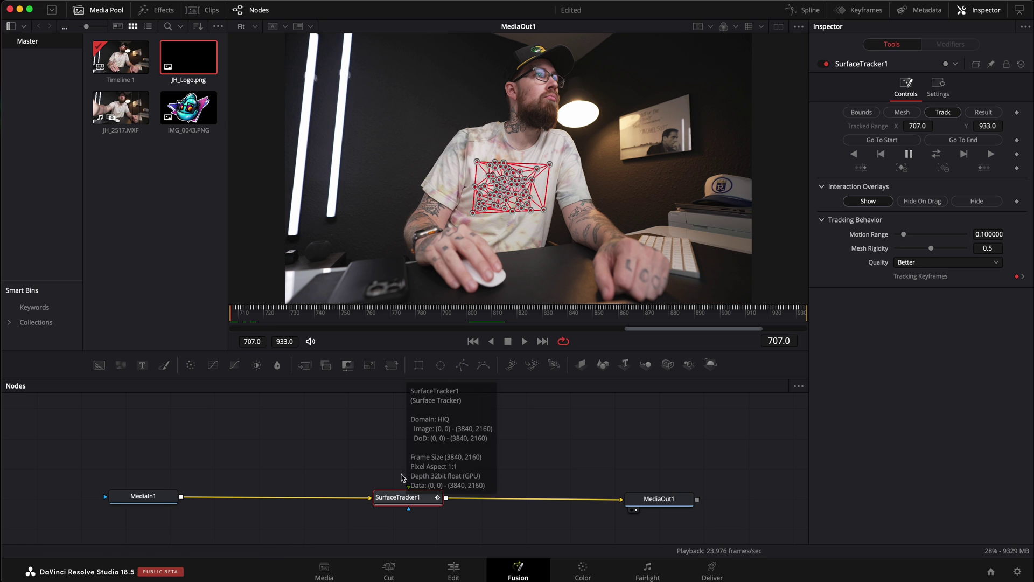
left_click(392, 365)
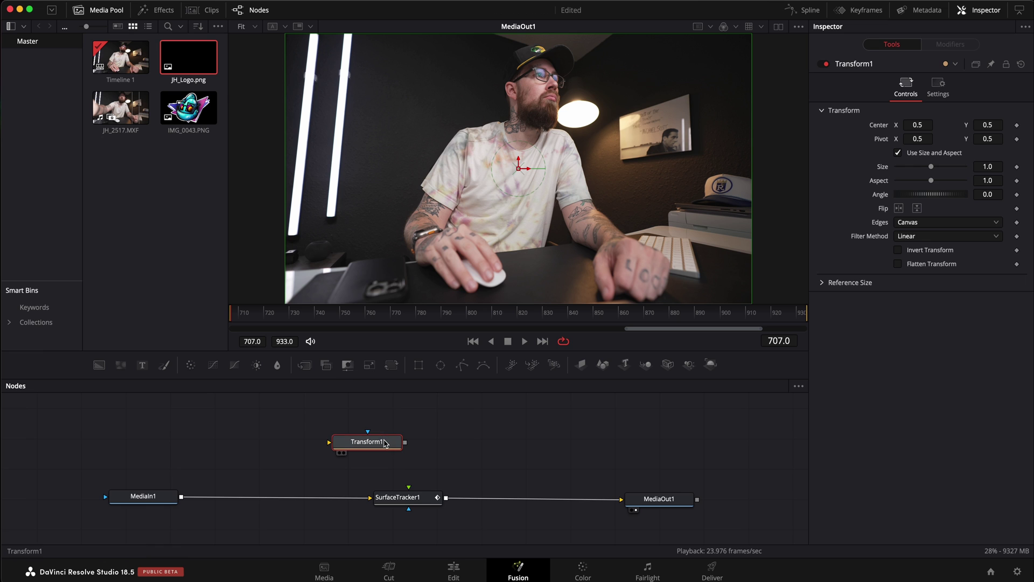
left_click_drag(385, 443, 384, 452)
left_click_drag(189, 107, 319, 413)
left_click_drag(256, 430, 431, 430)
left_click_drag(399, 492, 400, 491)
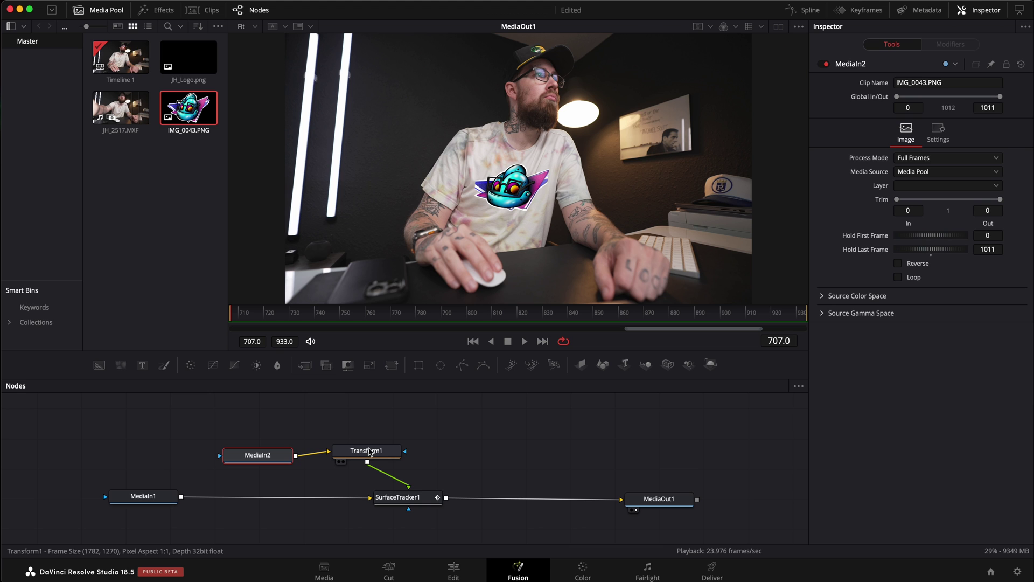
left_click(369, 451)
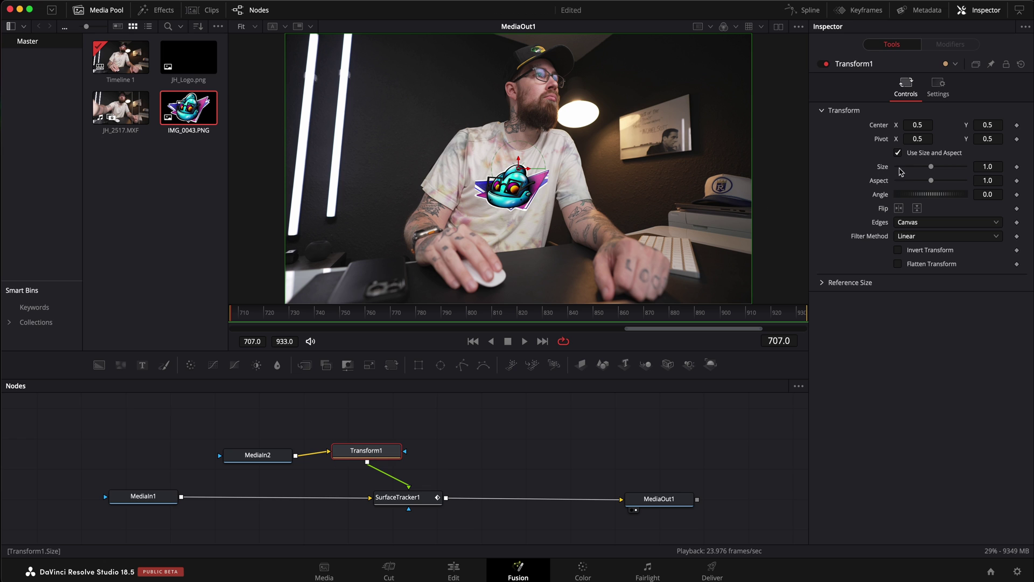
left_click_drag(932, 170, 924, 172)
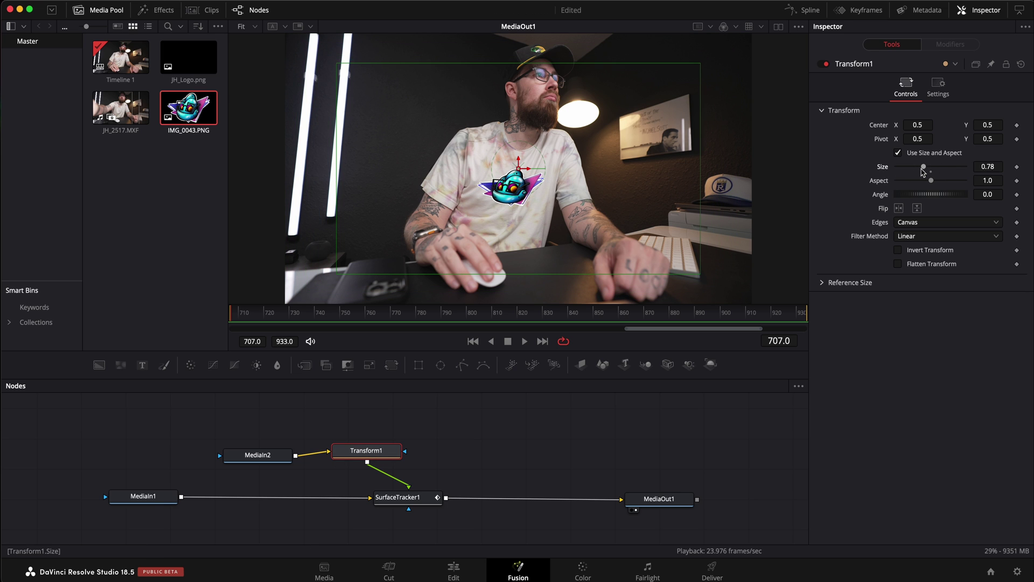
left_click(414, 502)
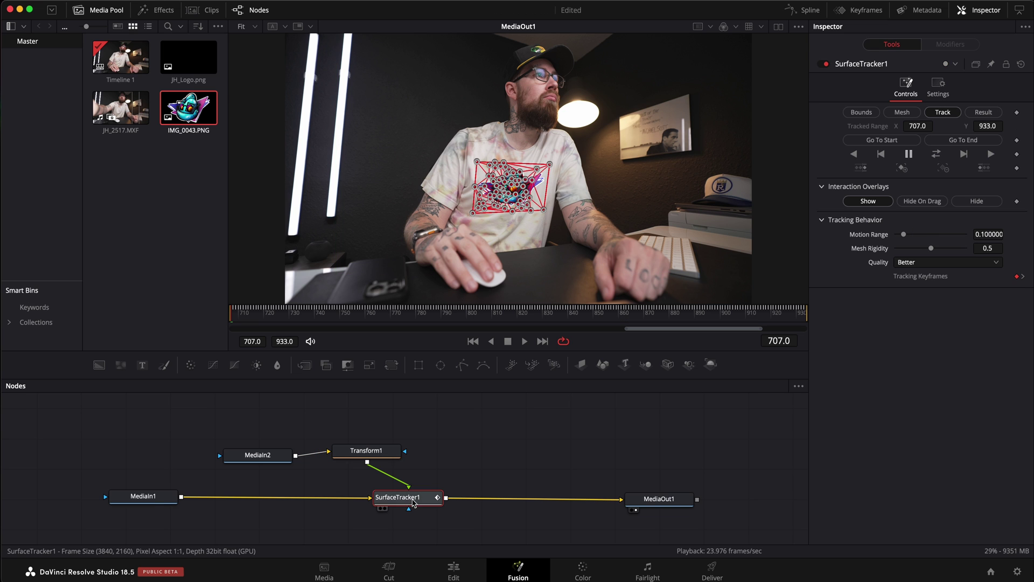
left_click(989, 112)
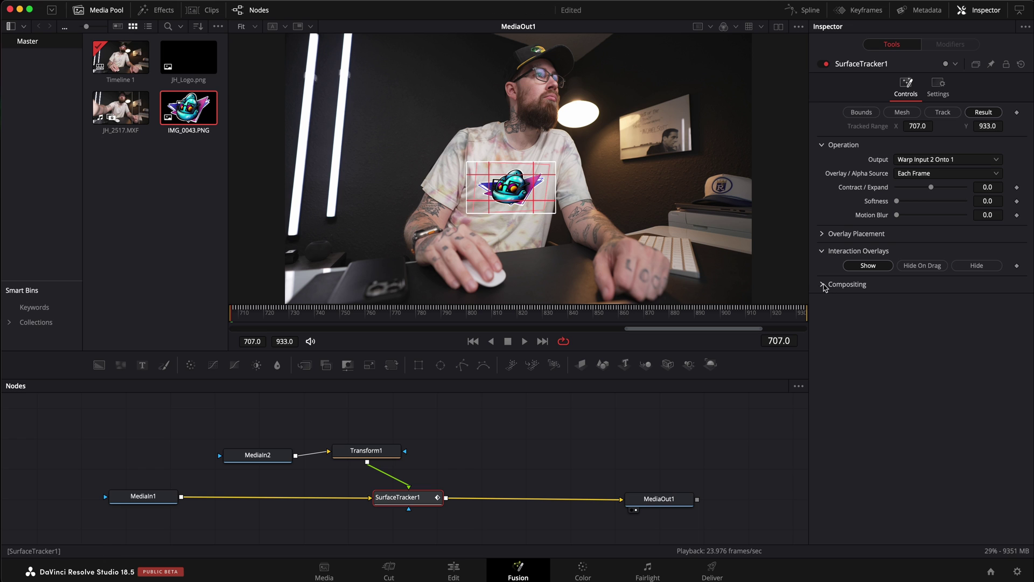
left_click(823, 234)
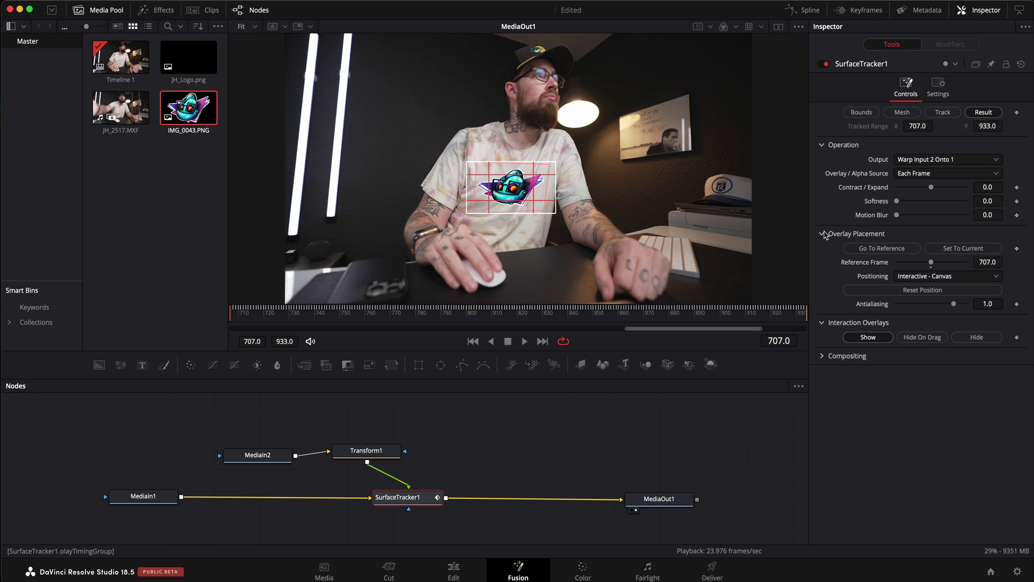
left_click(883, 249)
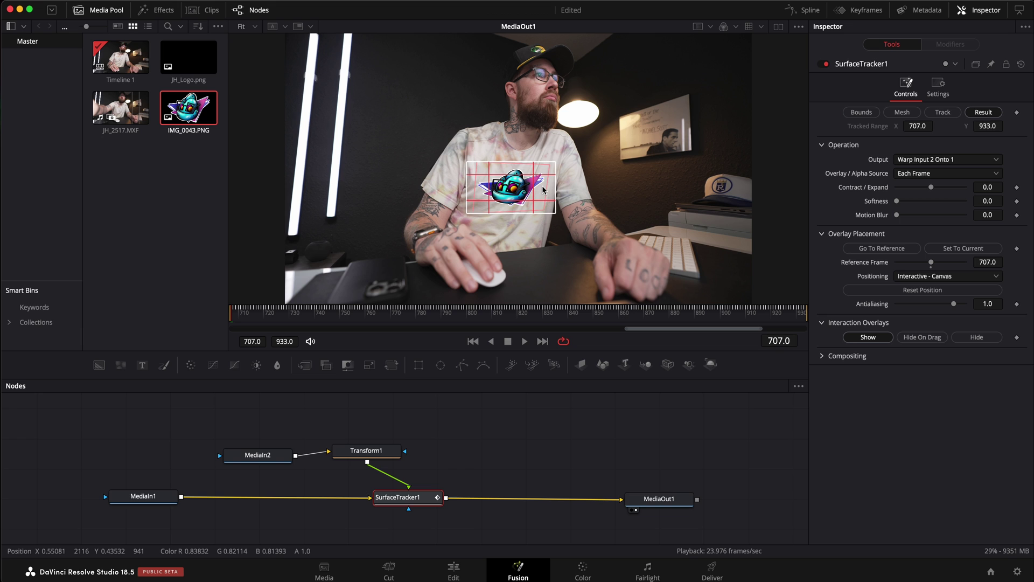
left_click(378, 453)
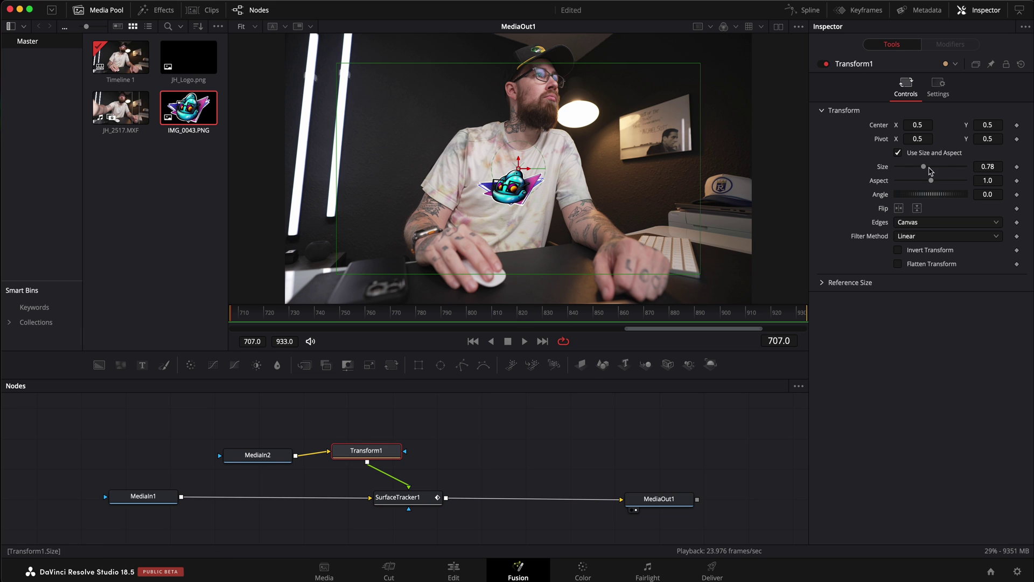
Adjust Transform1 to Size 0.81, Aspect 1.13, Angle 7.8, and move MediaIn2 up-left.
mouse_move(924, 168)
left_mouse_down()
mouse_move(925, 195)
mouse_move(933, 182)
left_mouse_up()
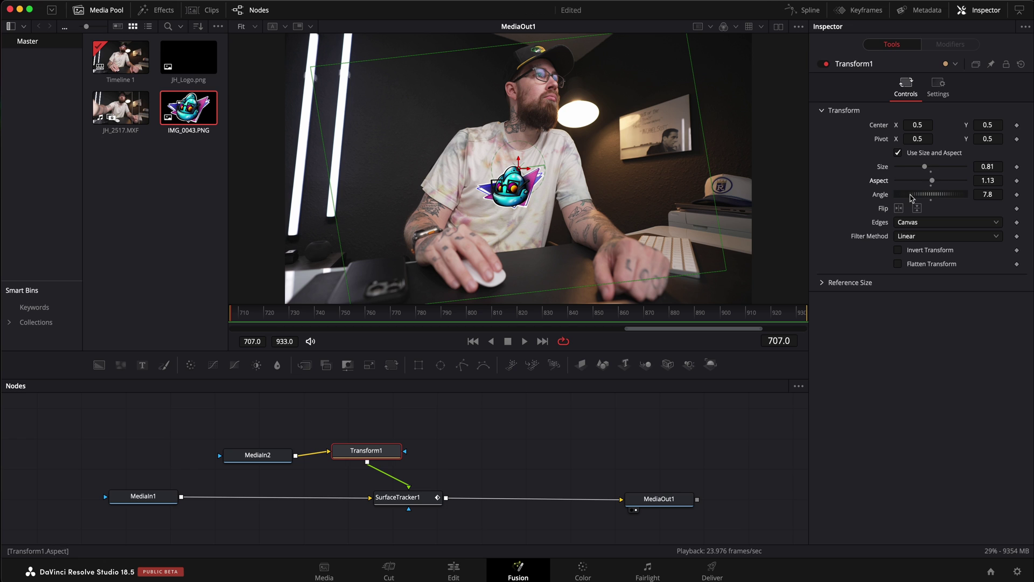
left_click_drag(258, 455, 242, 446)
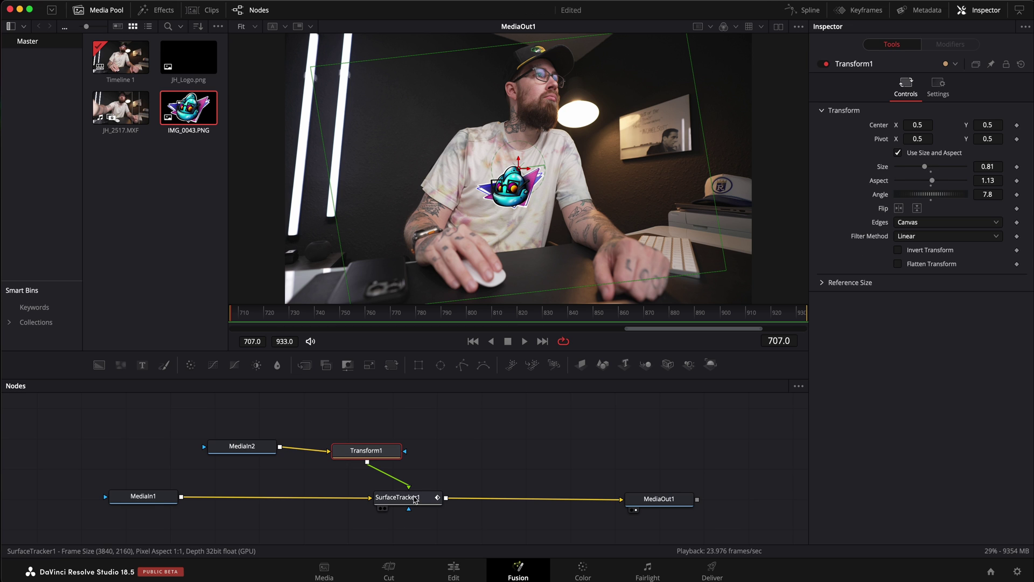
Set SurfaceTracker1's Composite Type to Darken and lower its Opacity to 0.724.
left_click(402, 496)
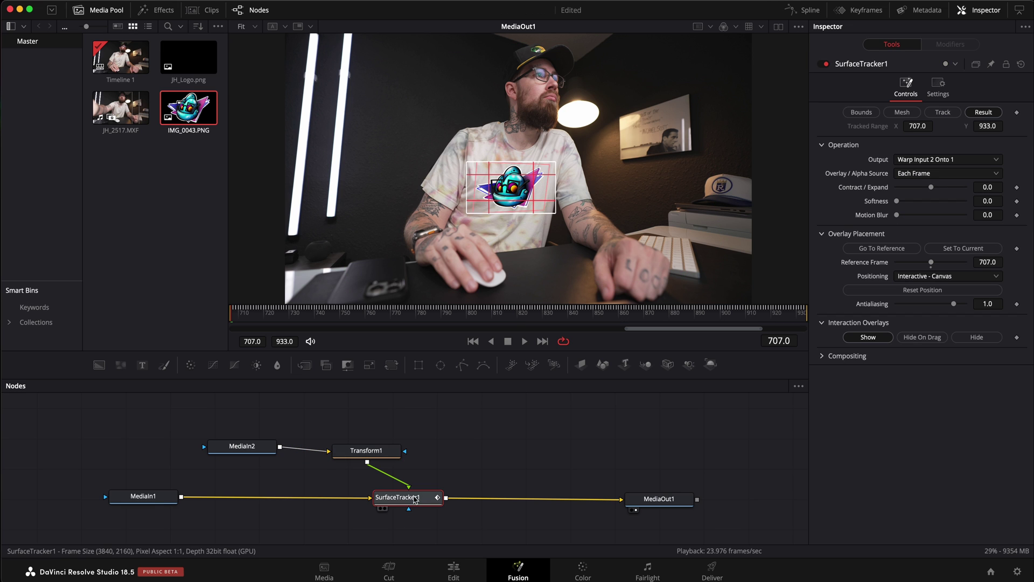
left_click(820, 356)
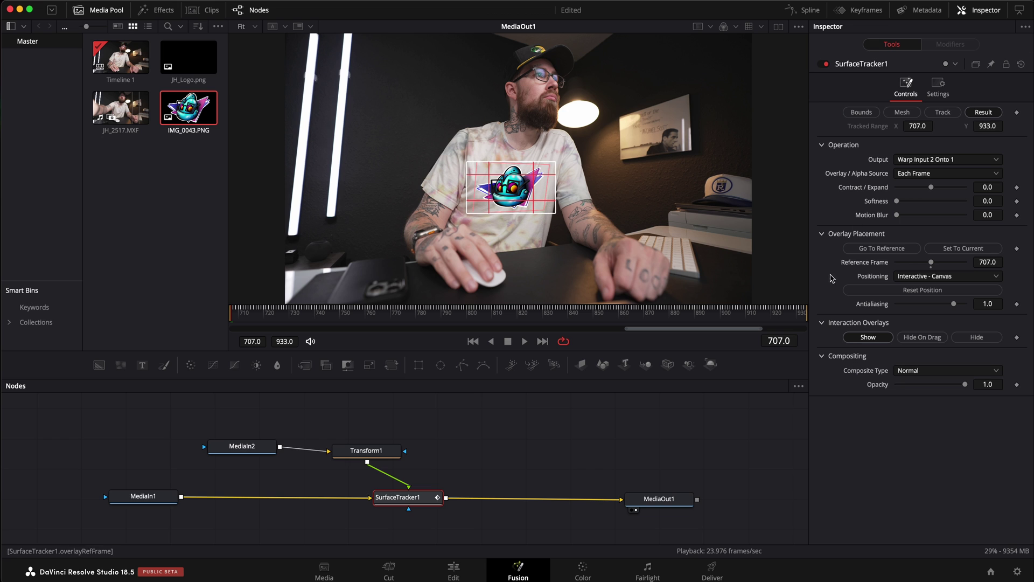
left_click(925, 373)
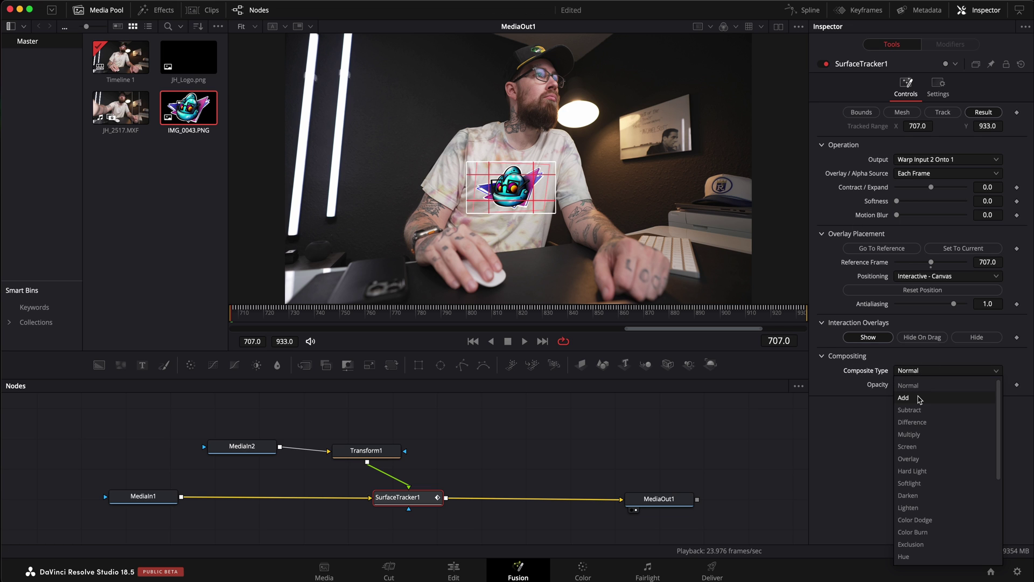
scroll(920, 399, "down", 5)
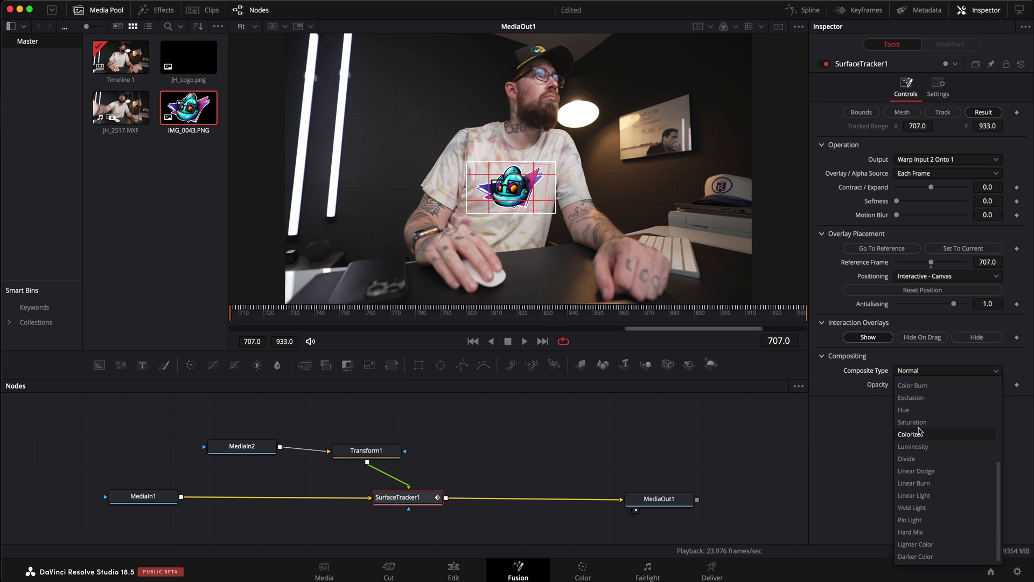
scroll(921, 429, "up", 4)
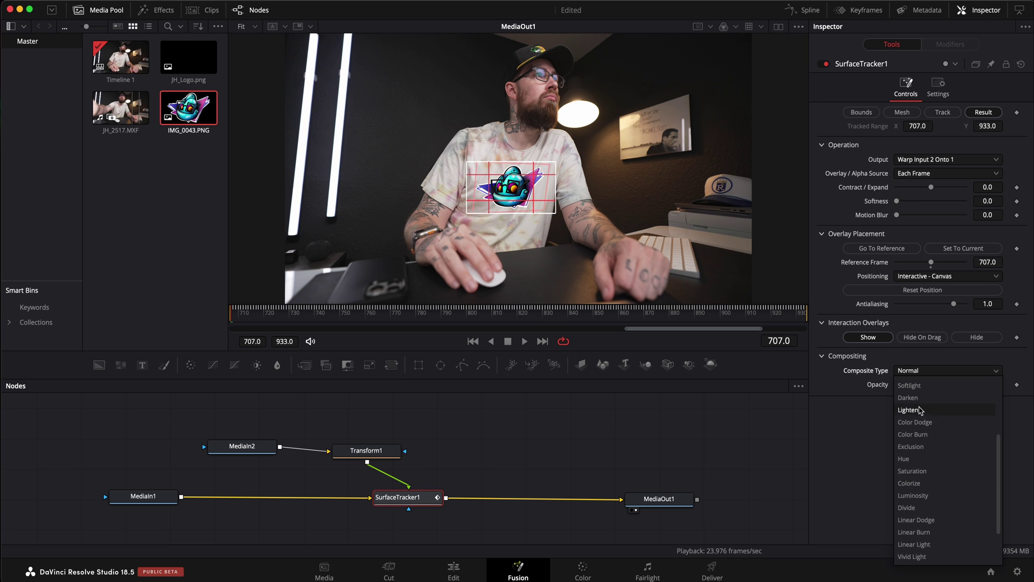
left_click(917, 400)
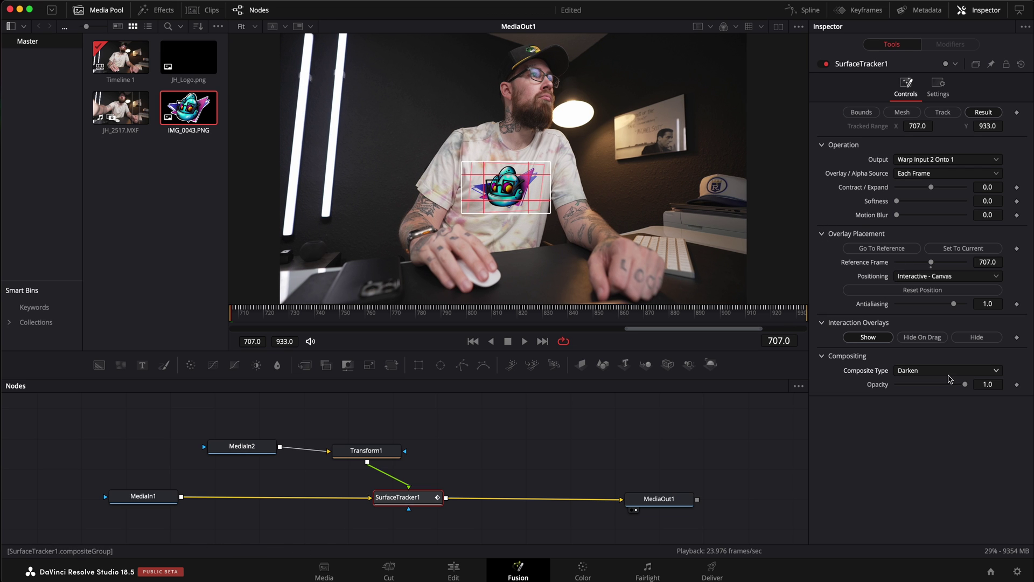
mouse_move(948, 388)
left_mouse_down()
mouse_move(931, 388)
mouse_move(946, 388)
left_mouse_up()
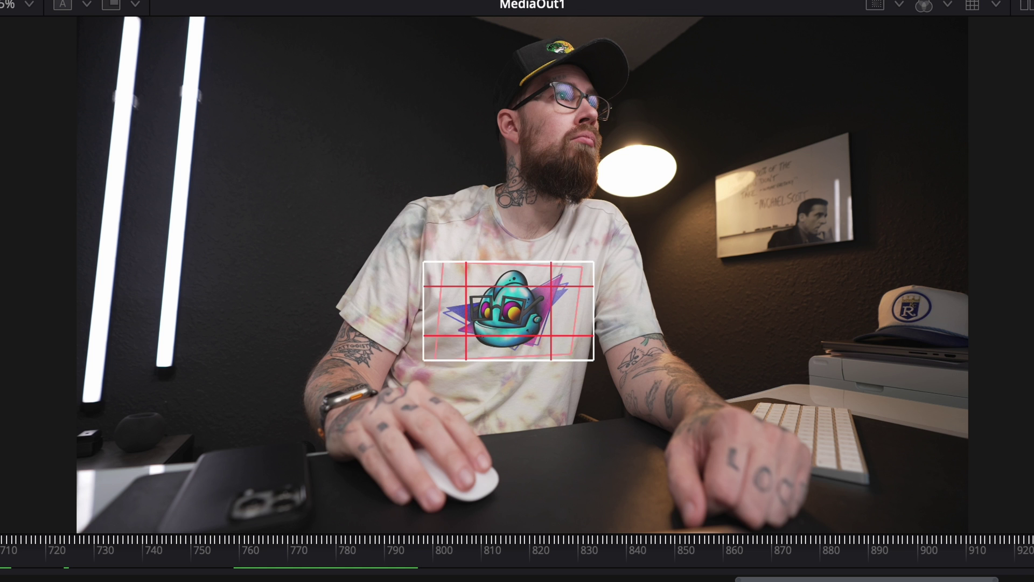
Play the composite from frame 707 to confirm the logo follows the moving shirt.
key("space")
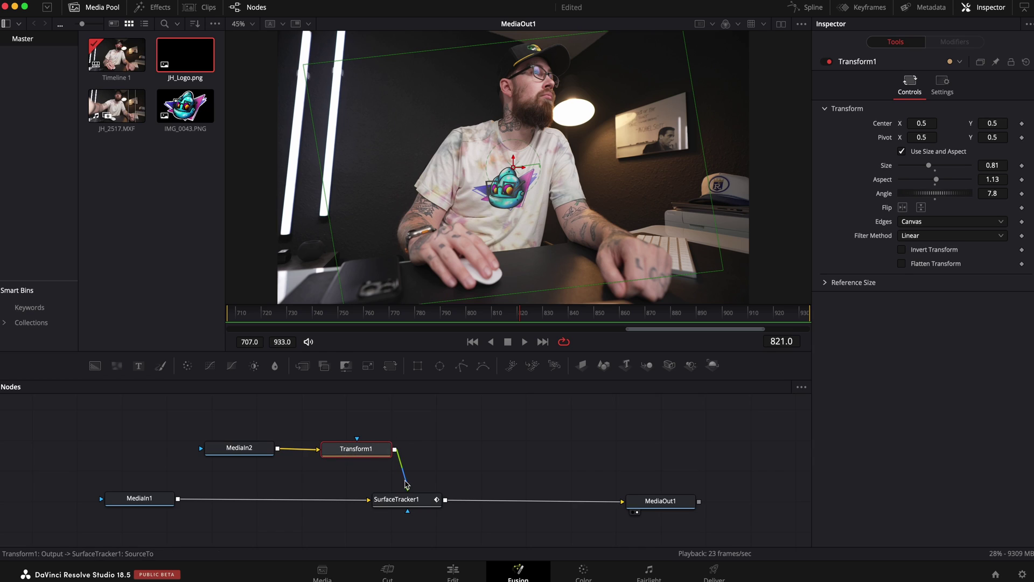
Disconnect Transform1 from the surface tracker and add a new Transform2 node.
left_click_drag(408, 482, 423, 458)
left_click(433, 433)
left_click(392, 368)
left_click_drag(426, 435, 362, 422)
Bring JH_Logo.png into the graph as MediaIn3 and wire Transform2 into SurfaceTracker1.
left_click(199, 108)
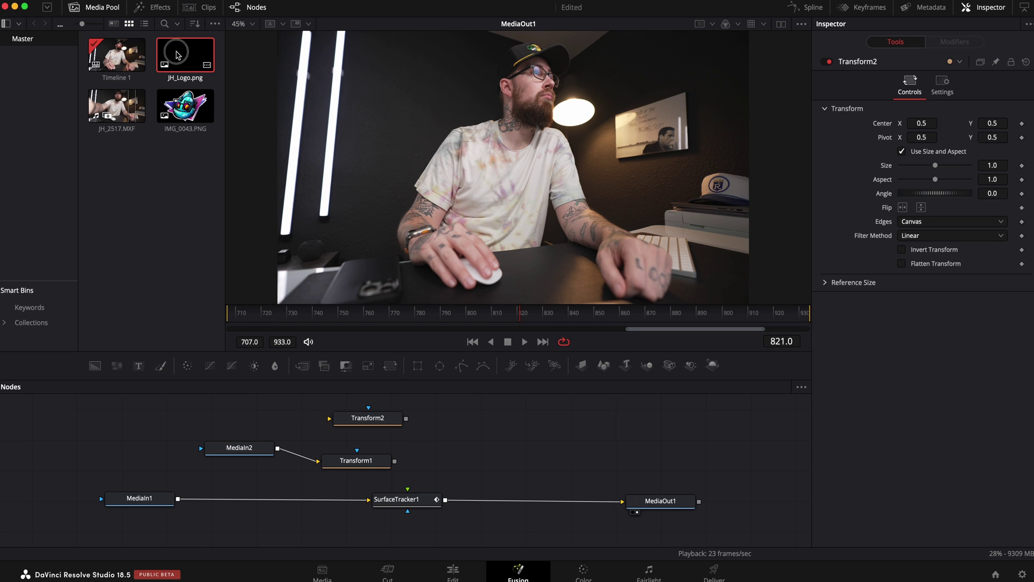
left_click_drag(178, 54, 356, 428)
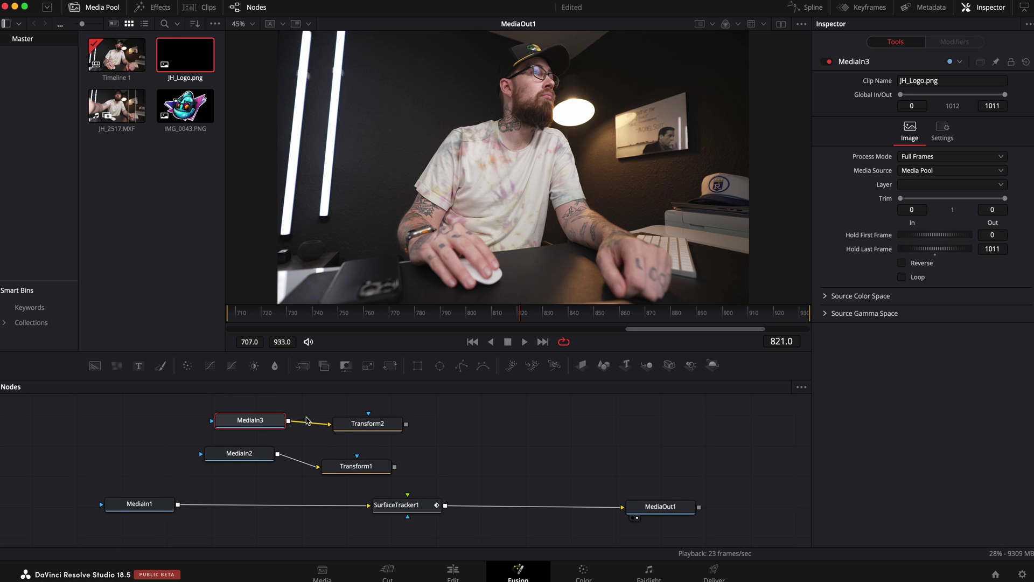
left_click_drag(408, 427, 408, 494)
Size the JH logo to 0.7 with aspect 1.38, centre it on the chest, and play from frame 707.
left_click(390, 426)
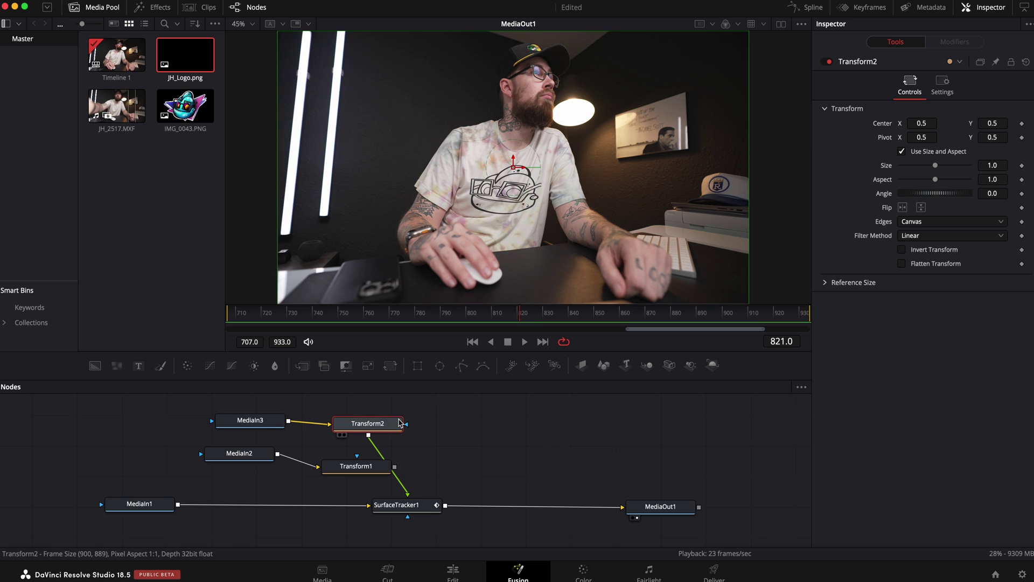
mouse_move(935, 166)
left_mouse_down()
mouse_move(926, 168)
mouse_move(936, 184)
mouse_move(926, 169)
left_mouse_up()
left_click_drag(514, 170, 519, 156)
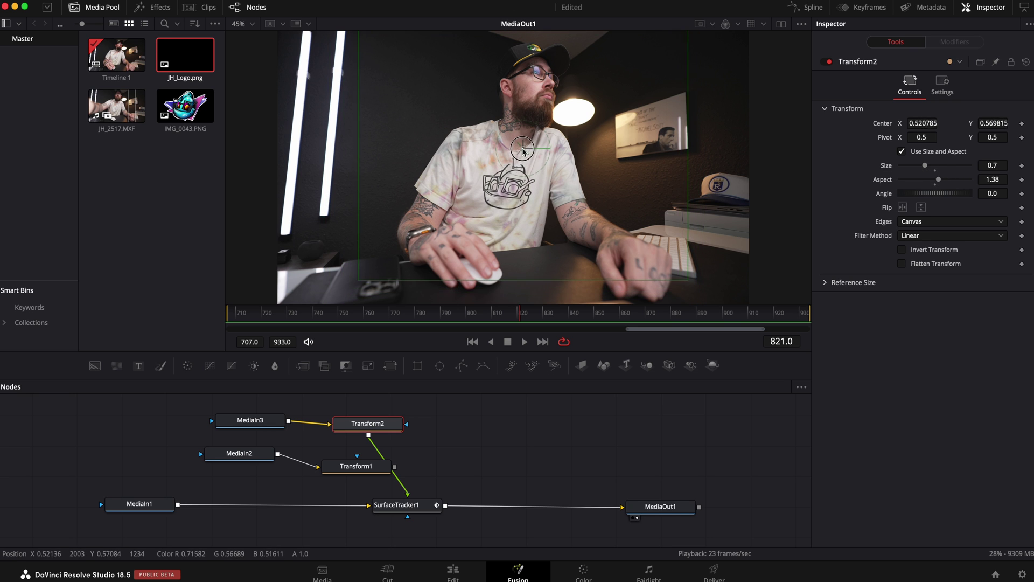
left_click_drag(523, 151, 520, 165)
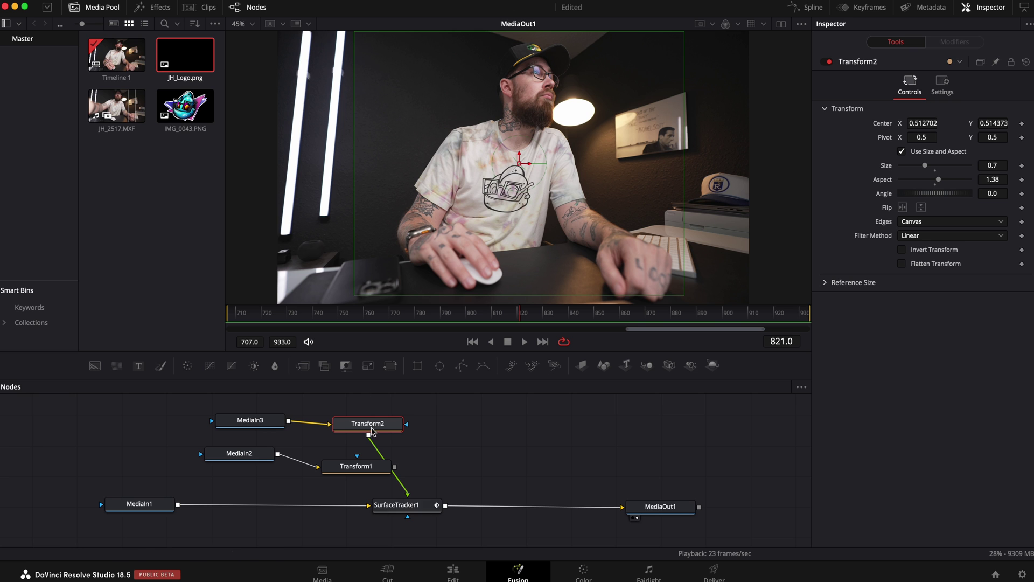
left_click_drag(407, 322, 225, 322)
left_click(525, 342)
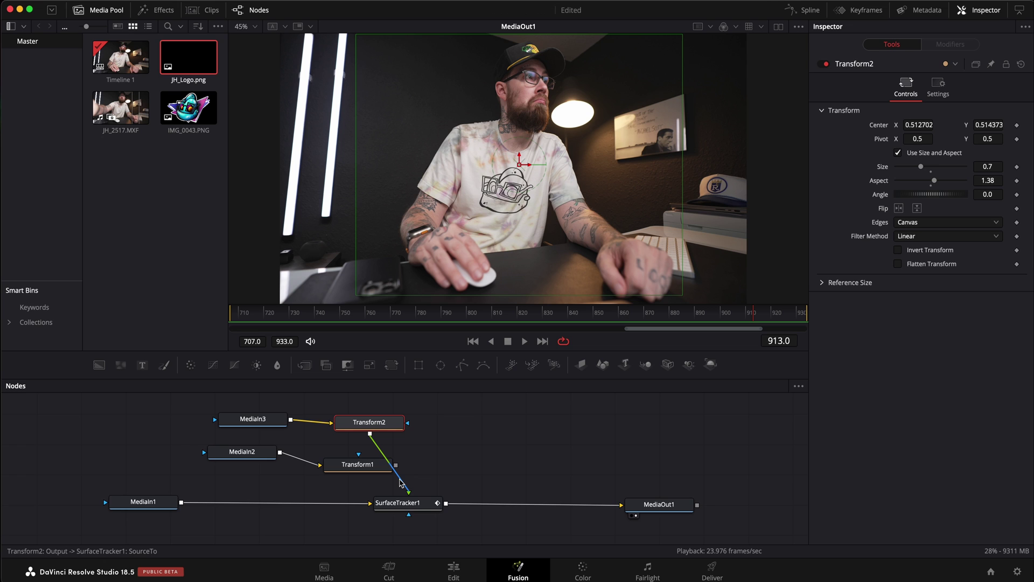
Swap SurfaceTracker1's input back to Transform1 and play the shot with the original graphic.
left_click(401, 482)
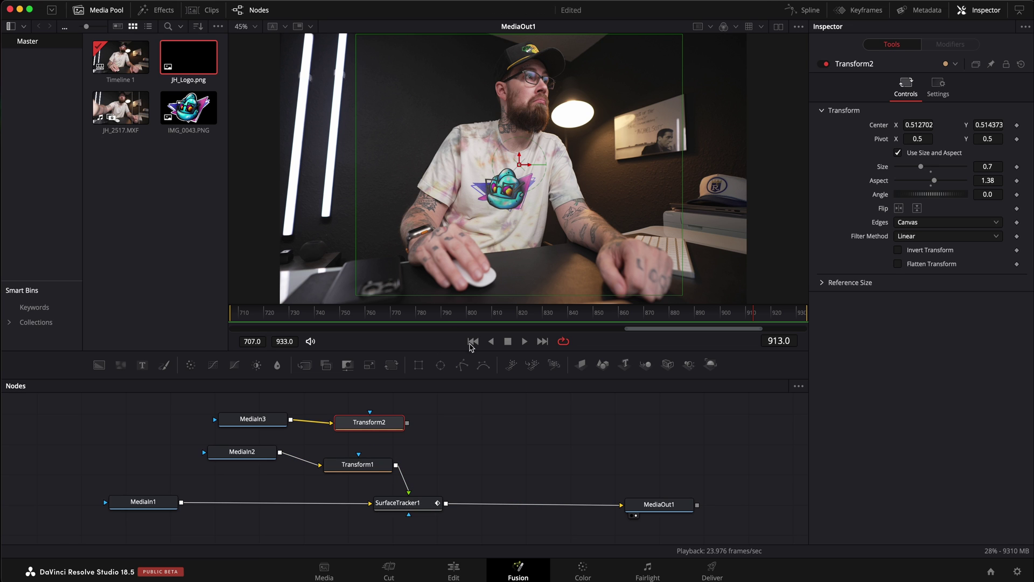
left_click(523, 342)
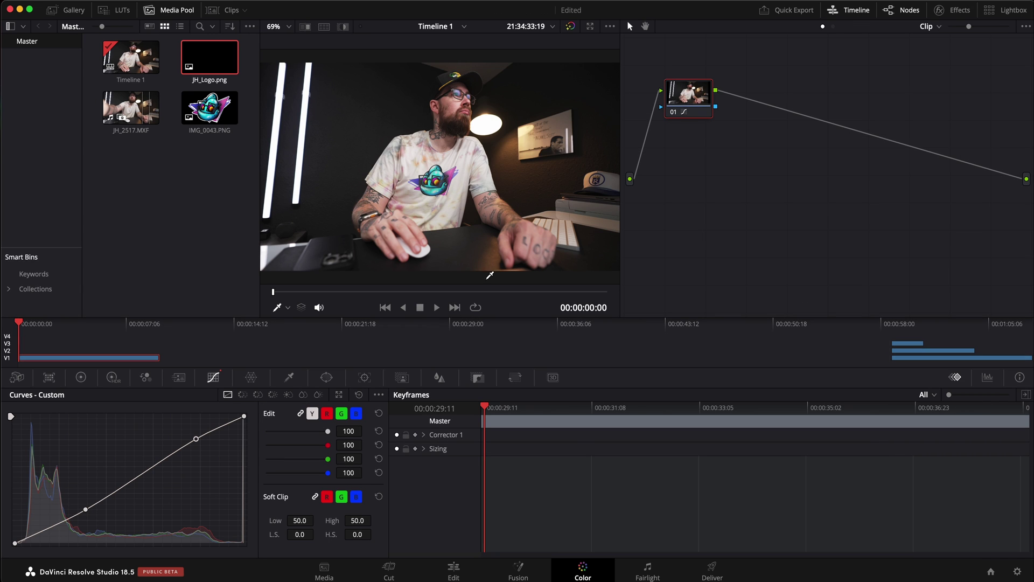
Play the clip on the Color page, adjust the custom curve's shadow point, and nudge node 01.
left_click(437, 308)
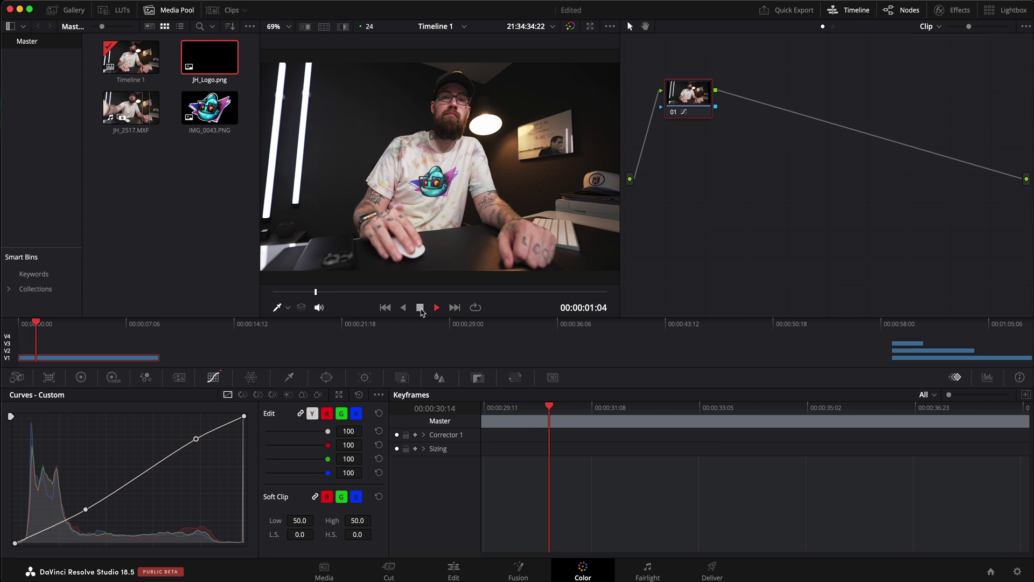
left_click(420, 308)
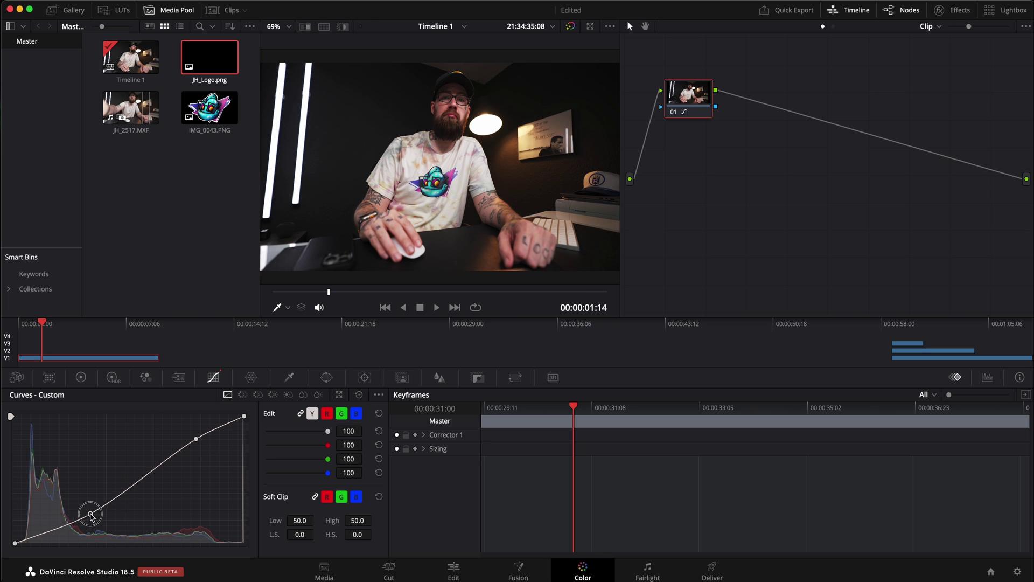
mouse_move(87, 510)
left_mouse_down()
mouse_move(81, 481)
mouse_move(95, 500)
left_mouse_up()
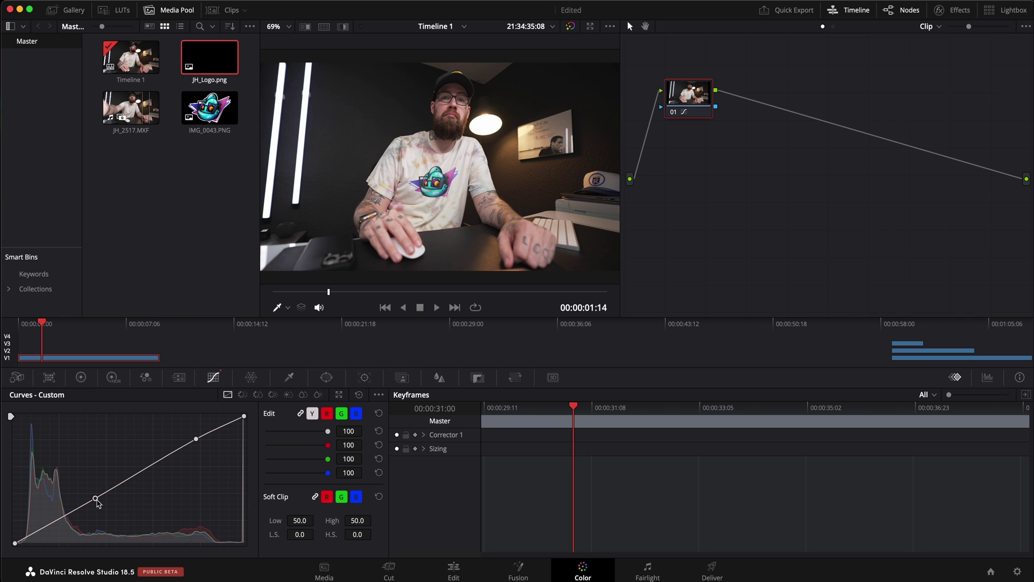
left_click_drag(97, 500, 99, 504)
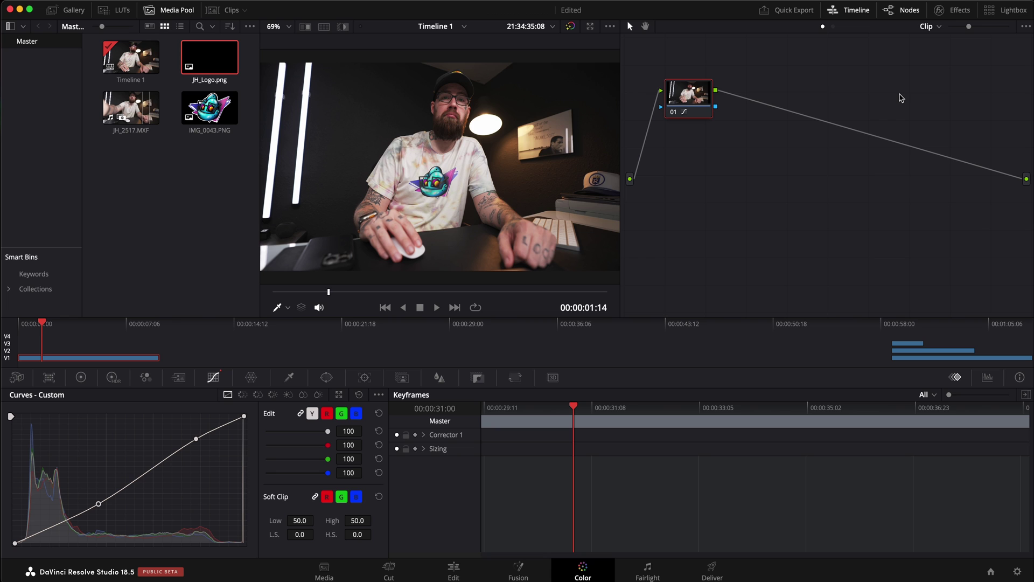
left_click_drag(689, 102, 695, 111)
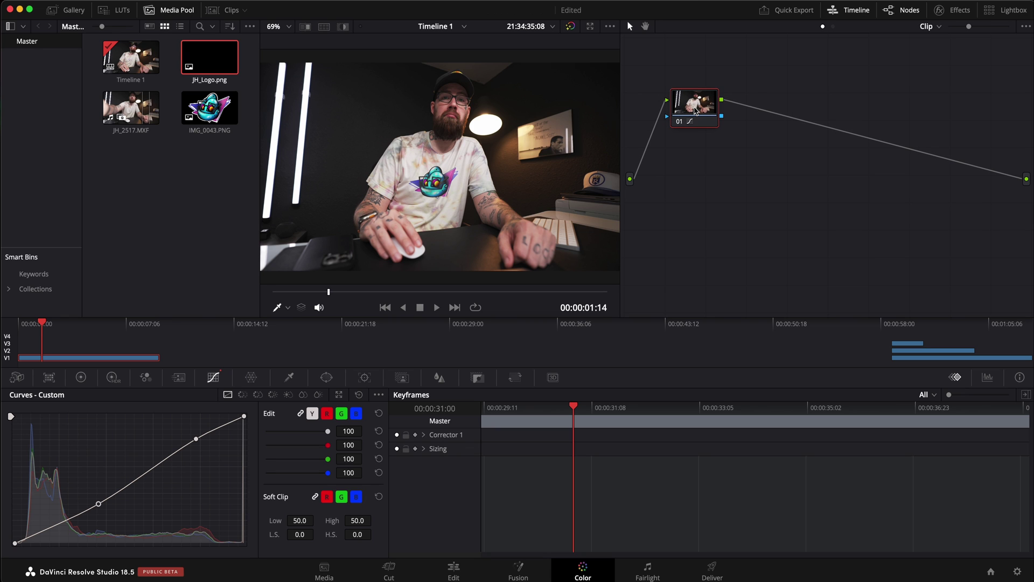